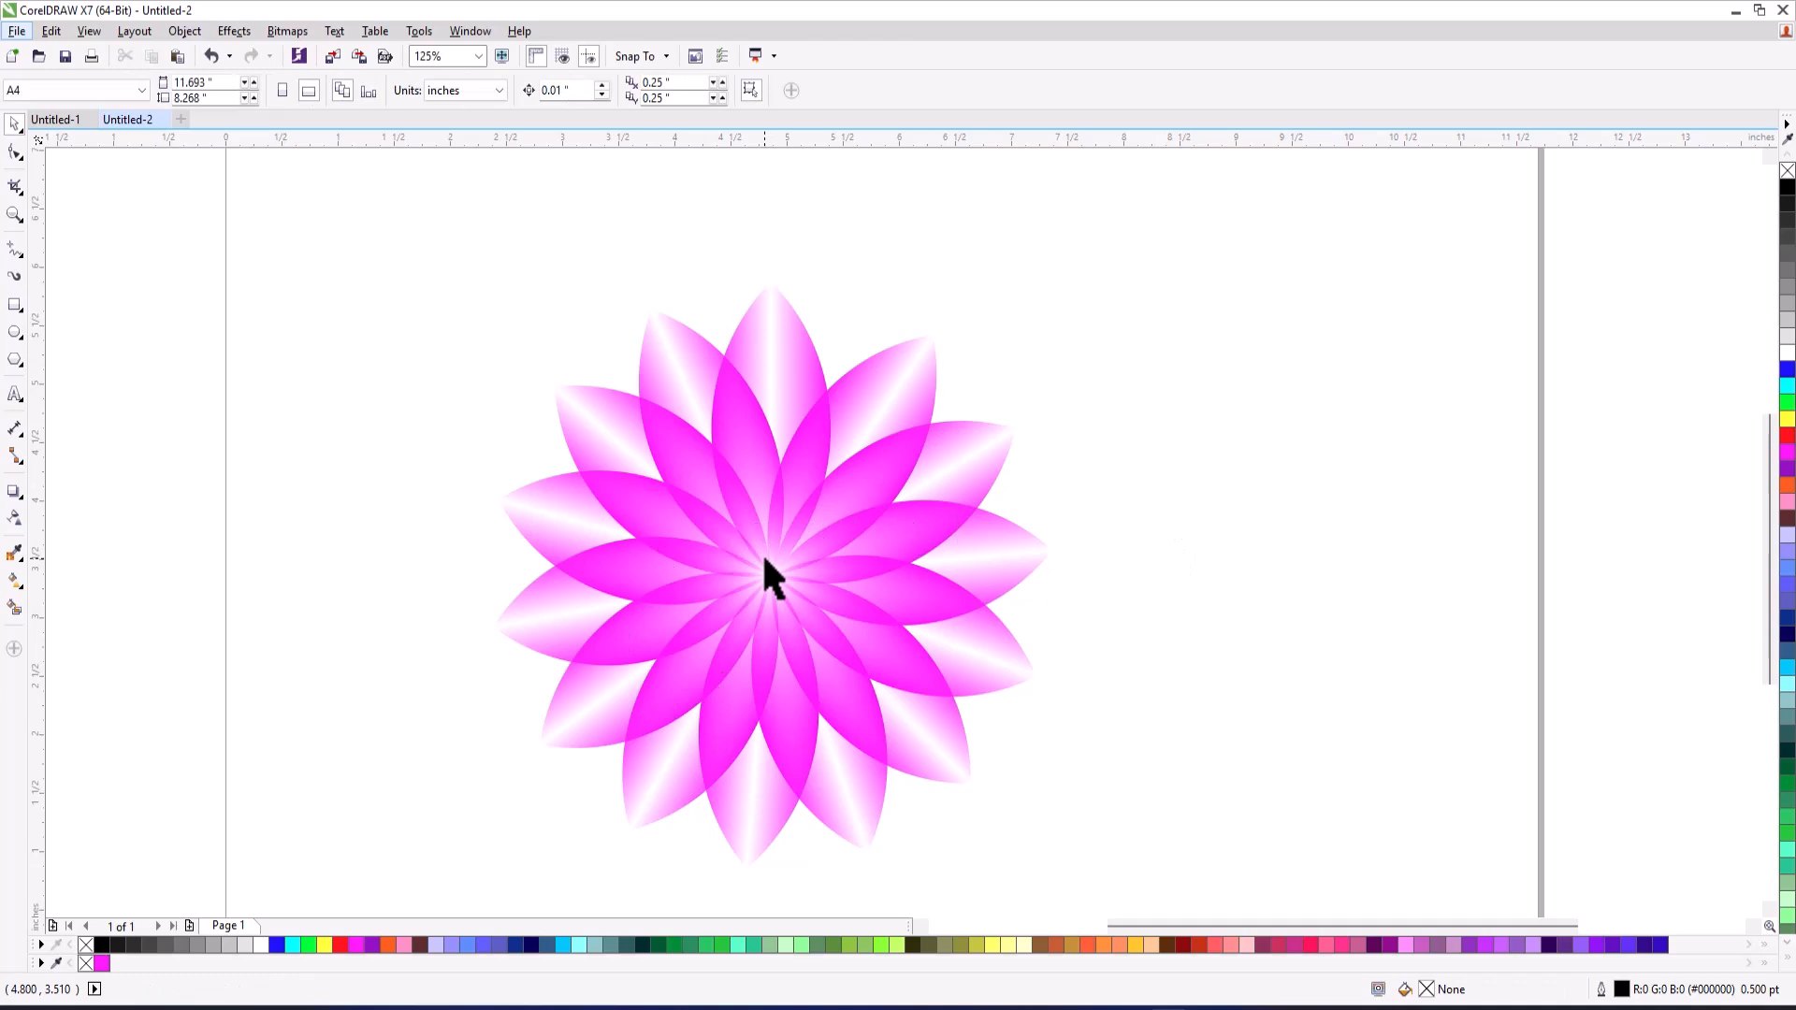
Move the finished flower off the page into the empty space to its right.
scroll(772, 599, right, 2)
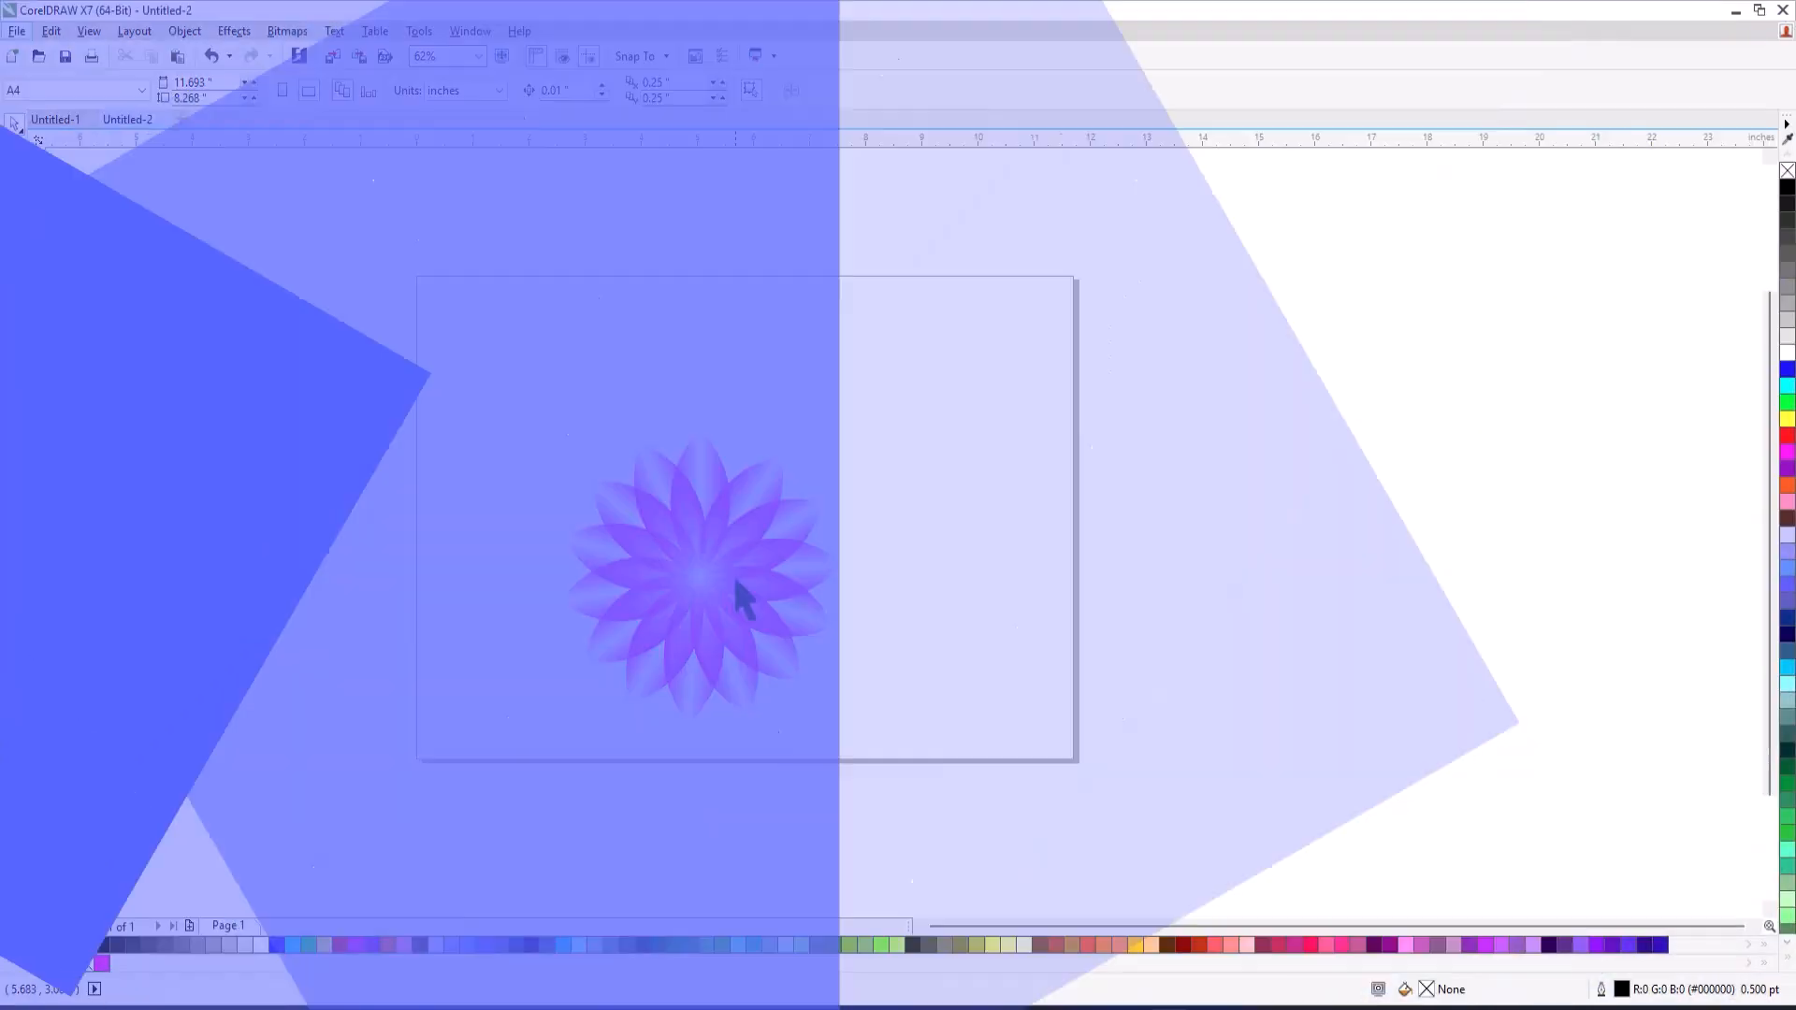
drag(735, 594, 1372, 608)
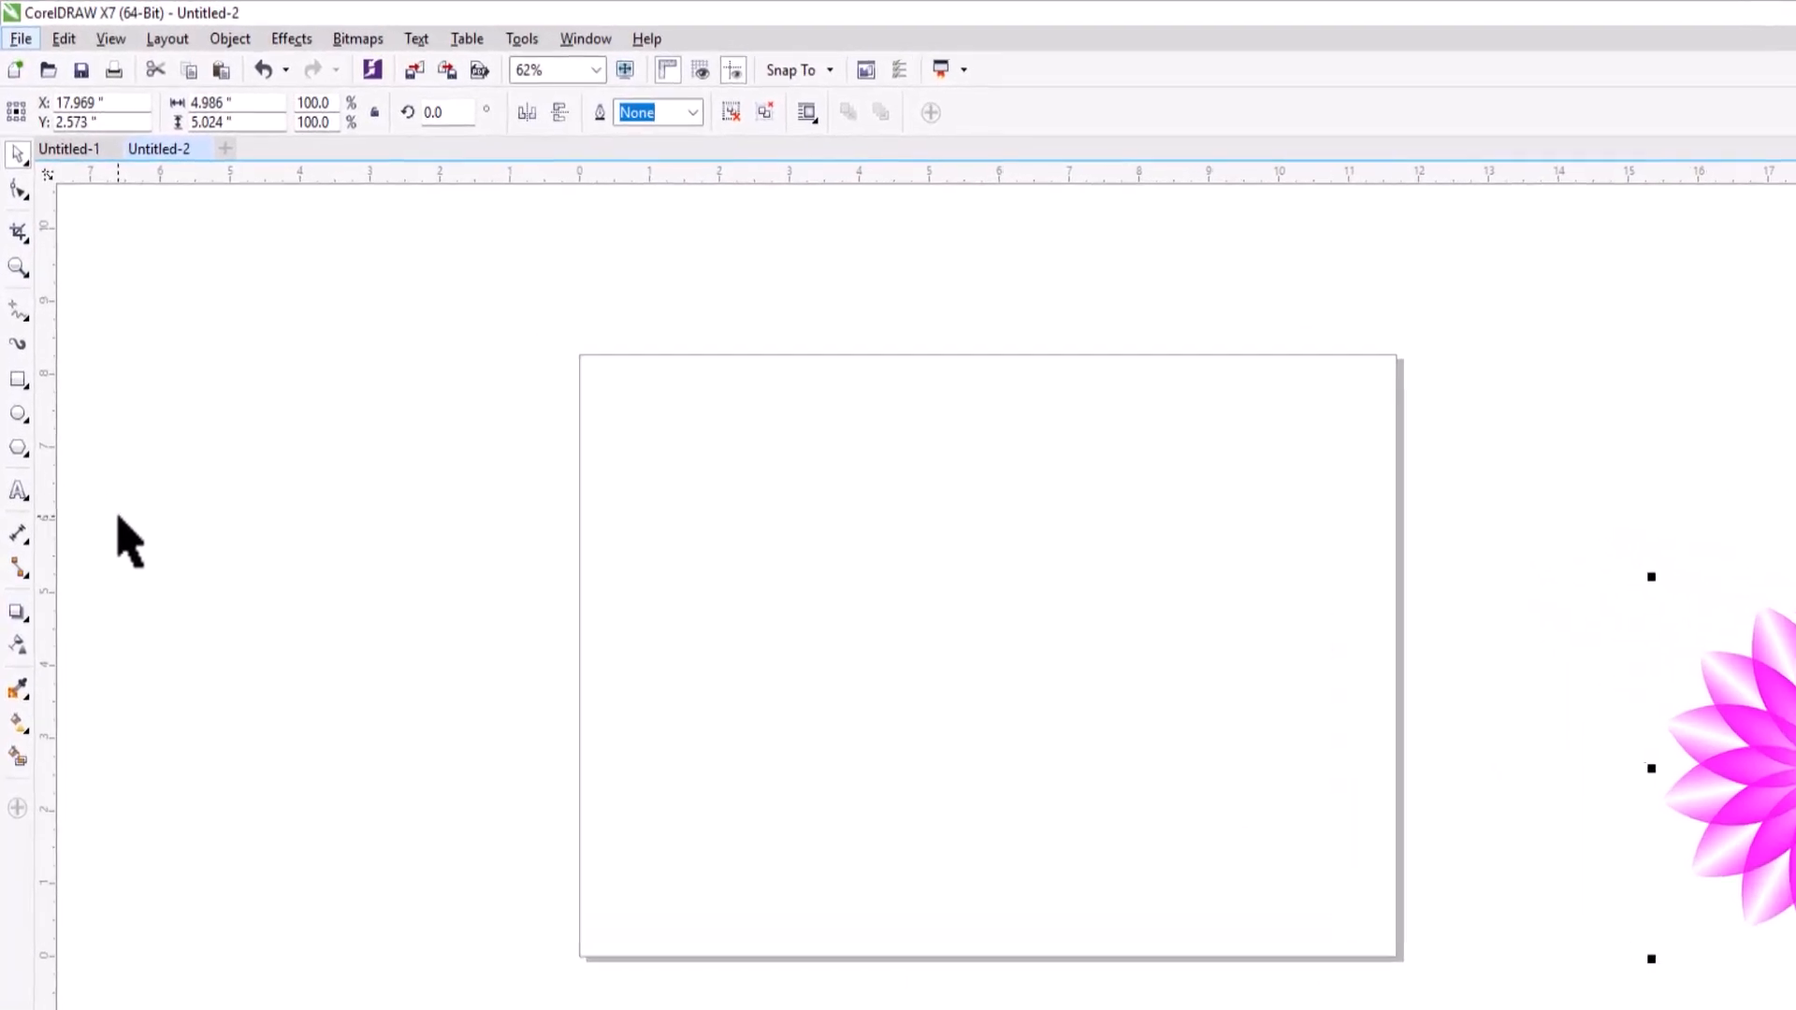
Draw a circle about 4.6 inches across on the page and place a copy about 3.35 inches to its right, partly overlapping it.
click(19, 414)
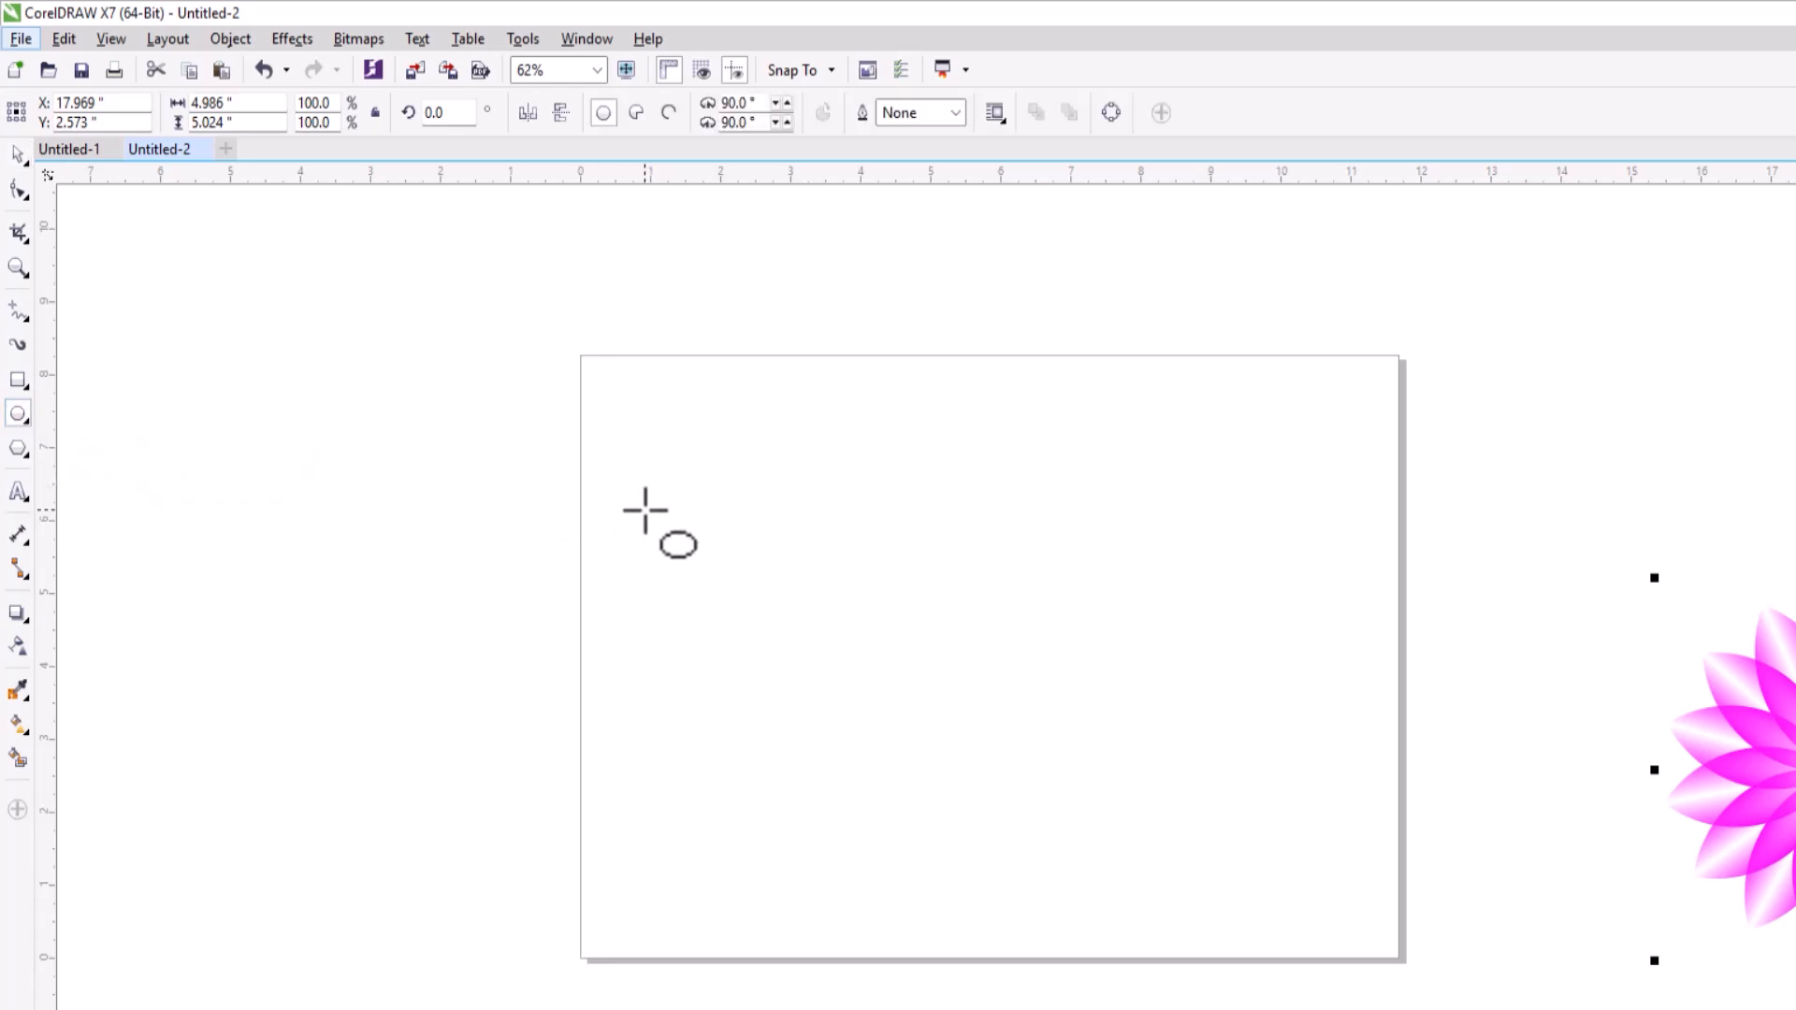
drag(629, 479, 945, 816)
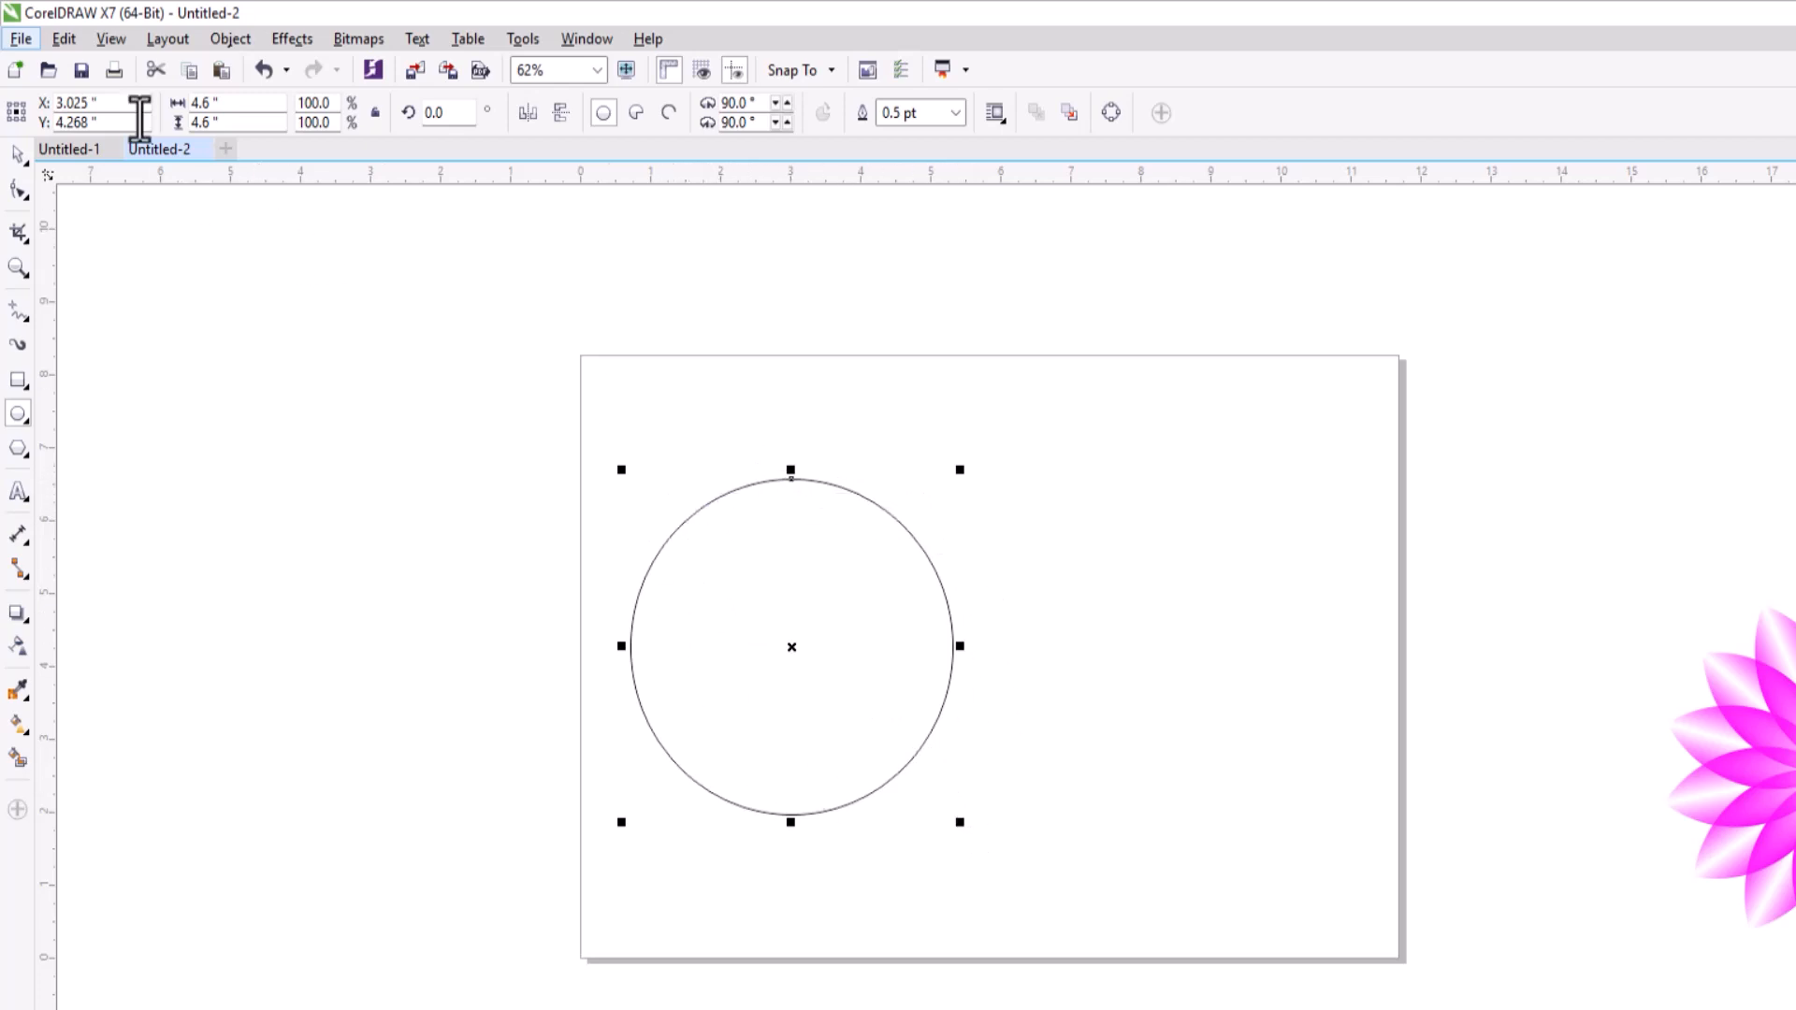
click(63, 38)
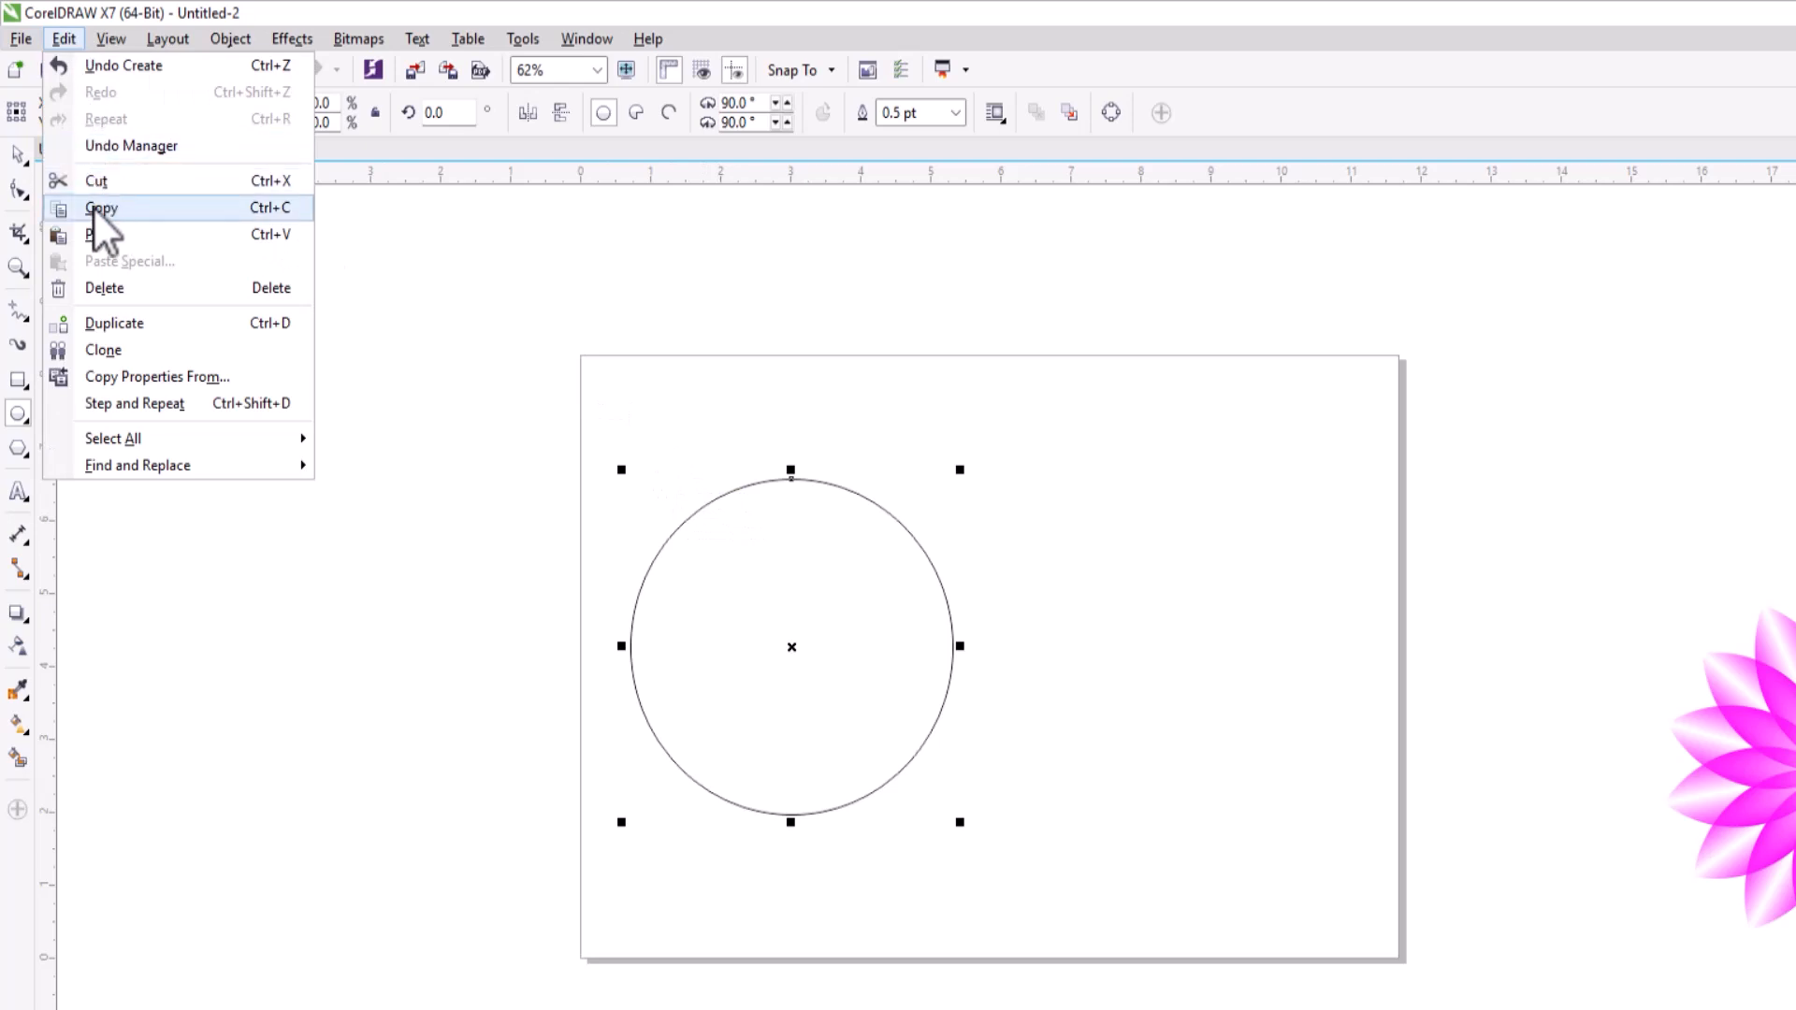
click(92, 206)
click(64, 38)
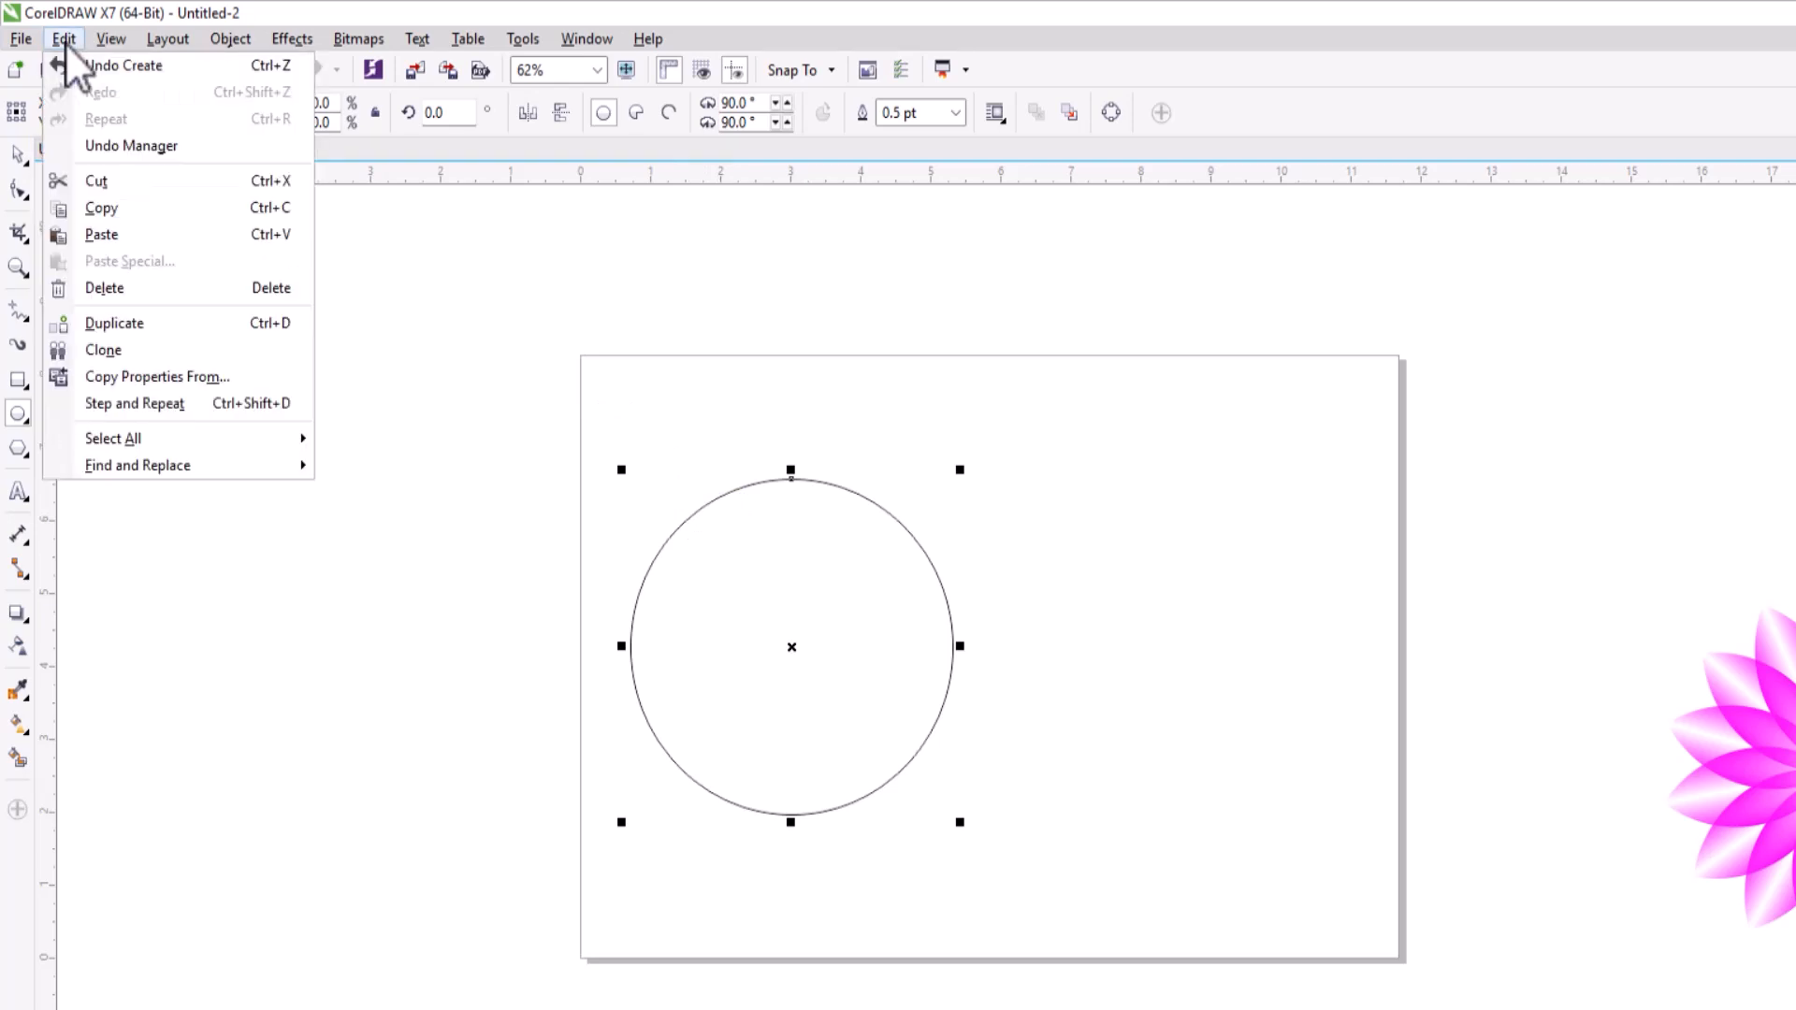
click(127, 233)
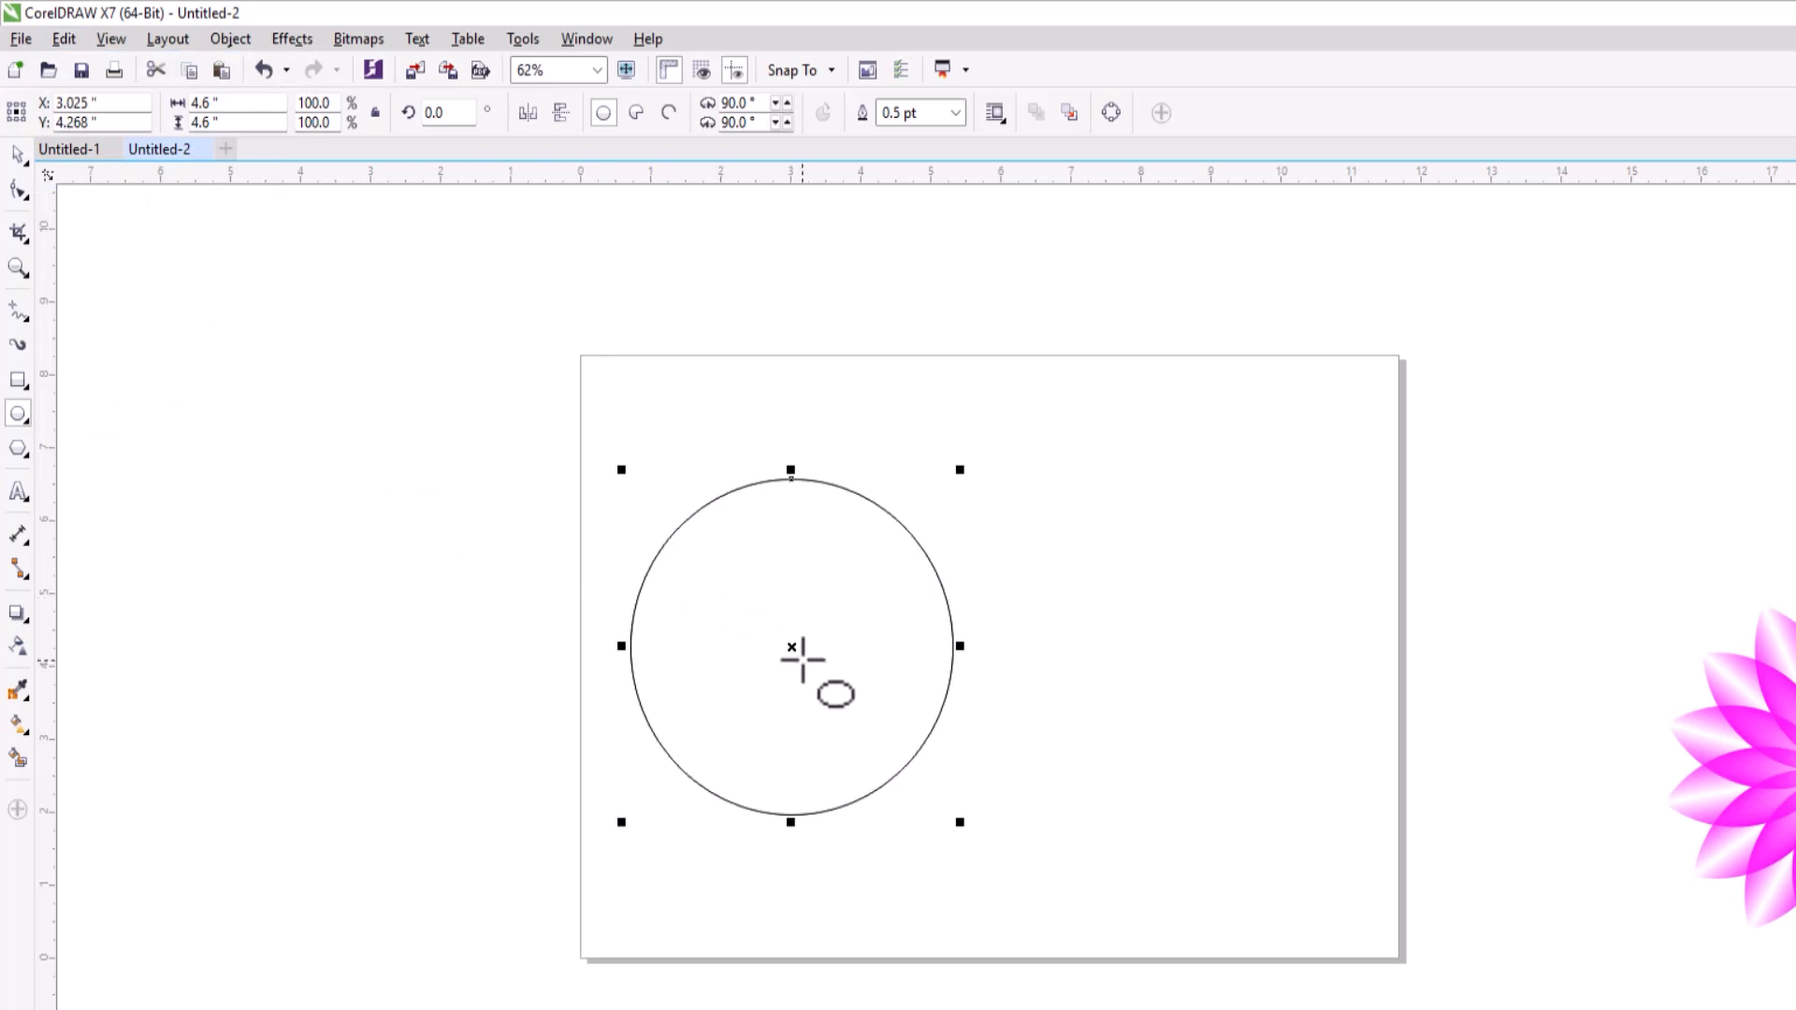
drag(792, 646, 1029, 657)
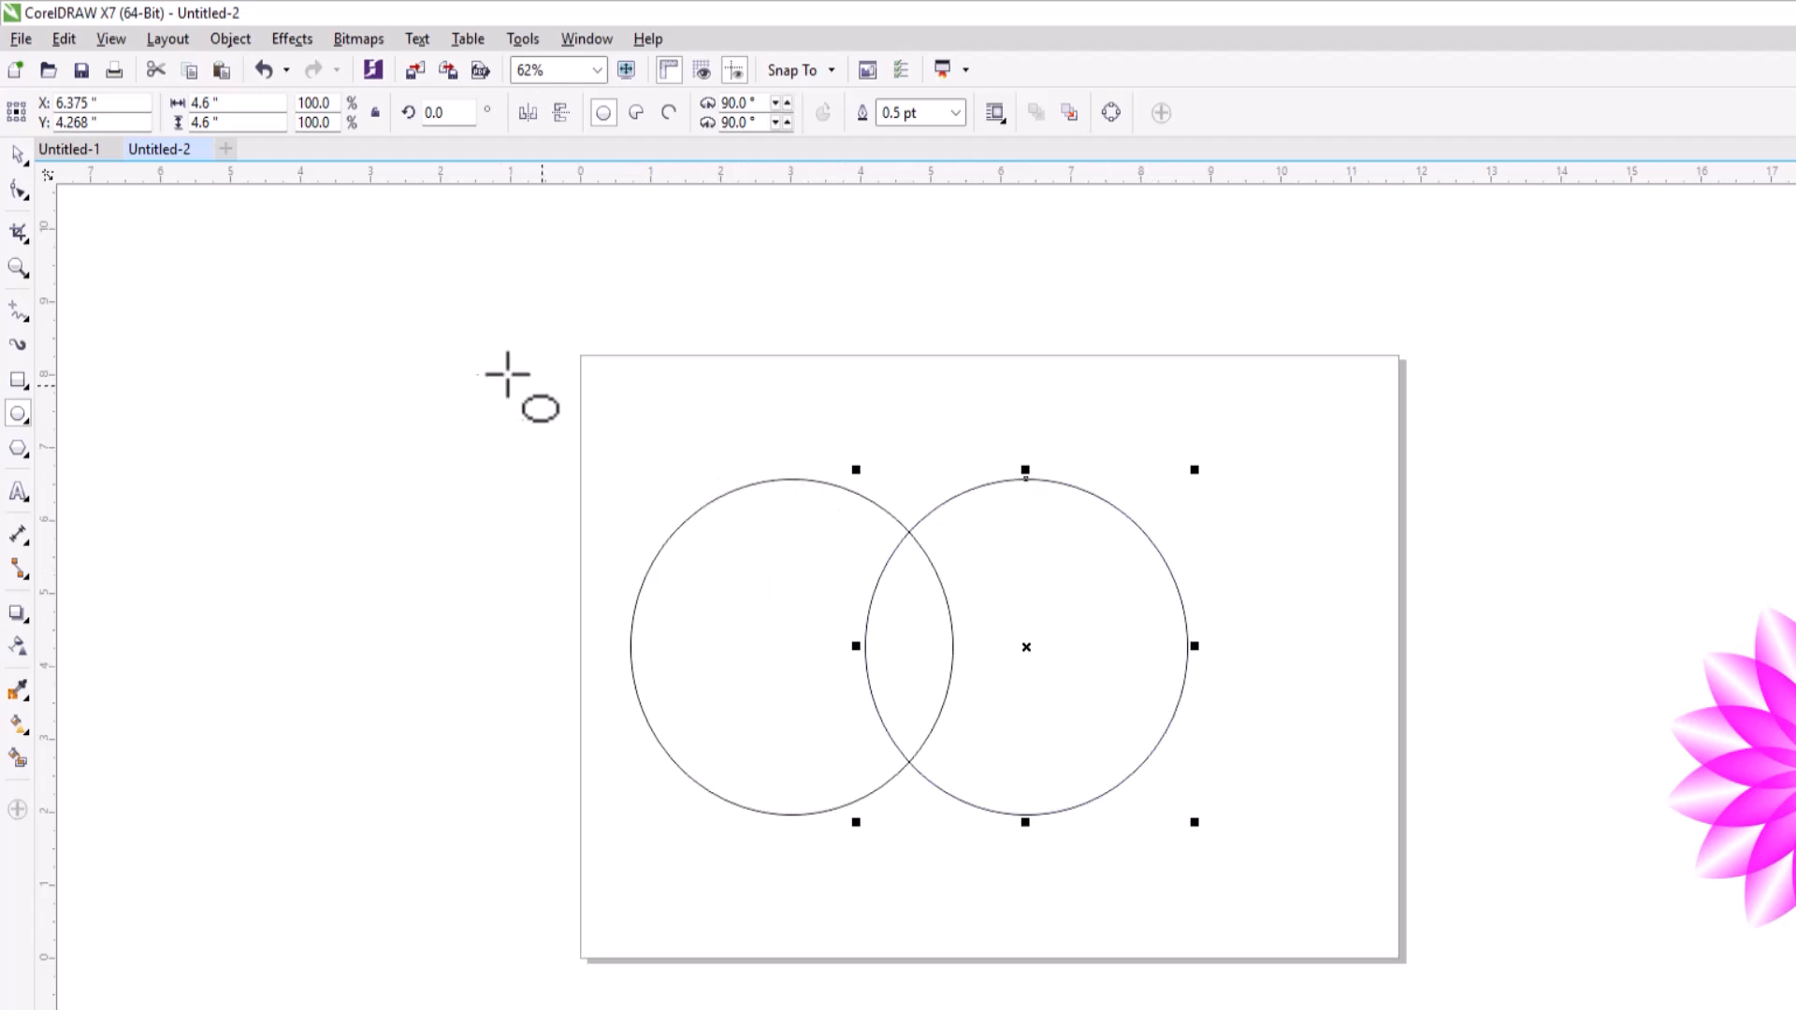
Select both circles and intersect them to create a petal shape from their overlap.
click(16, 155)
drag(542, 449, 1273, 893)
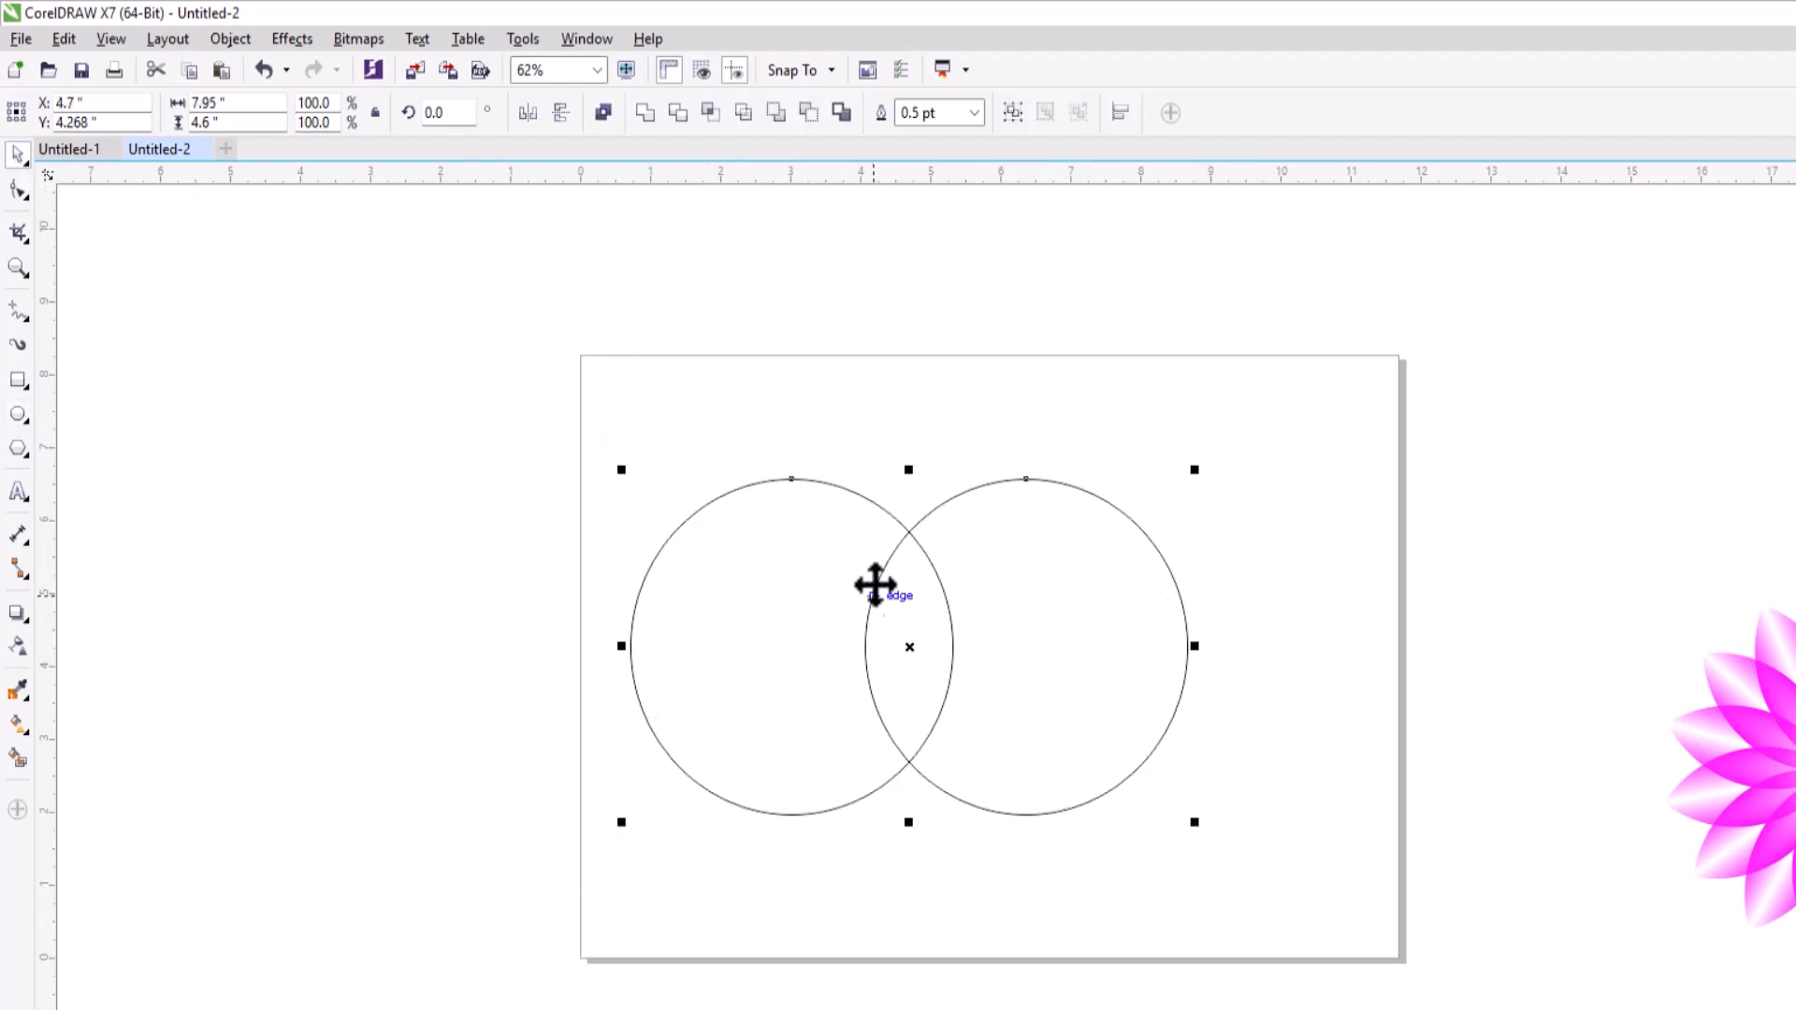
click(708, 112)
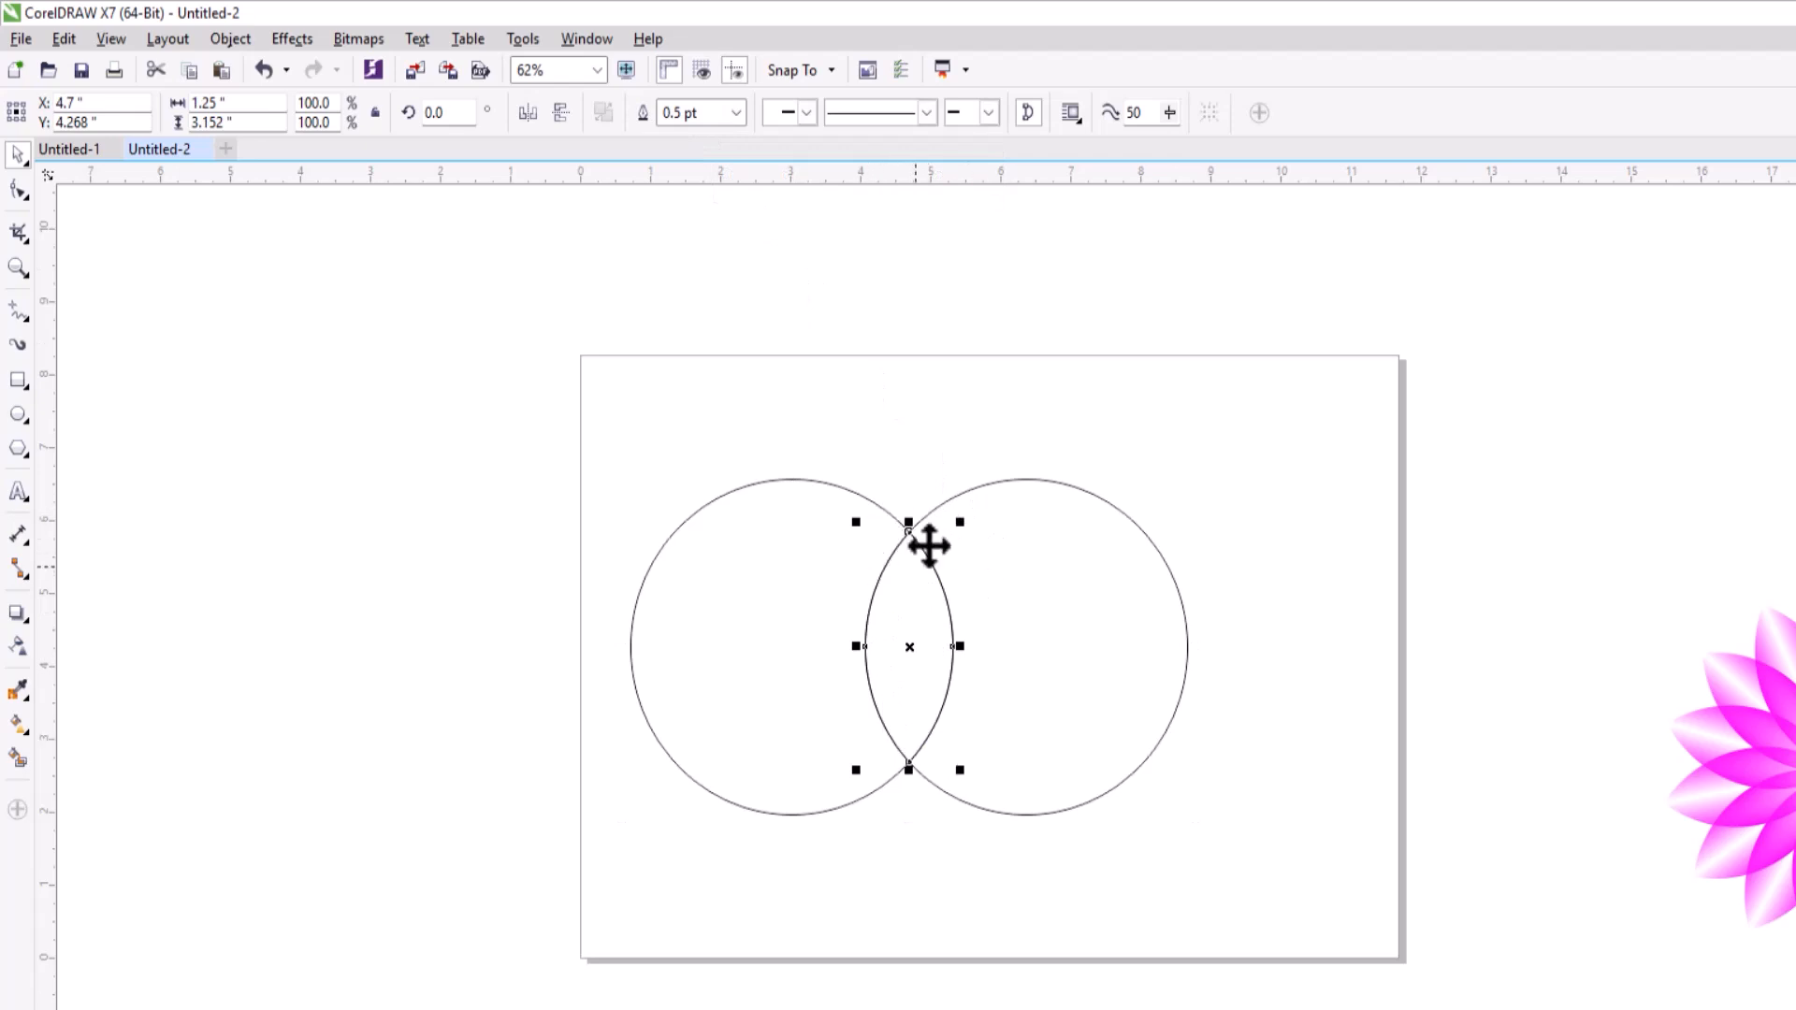
Move the two original circles away from the petal shape and delete them.
click(756, 489)
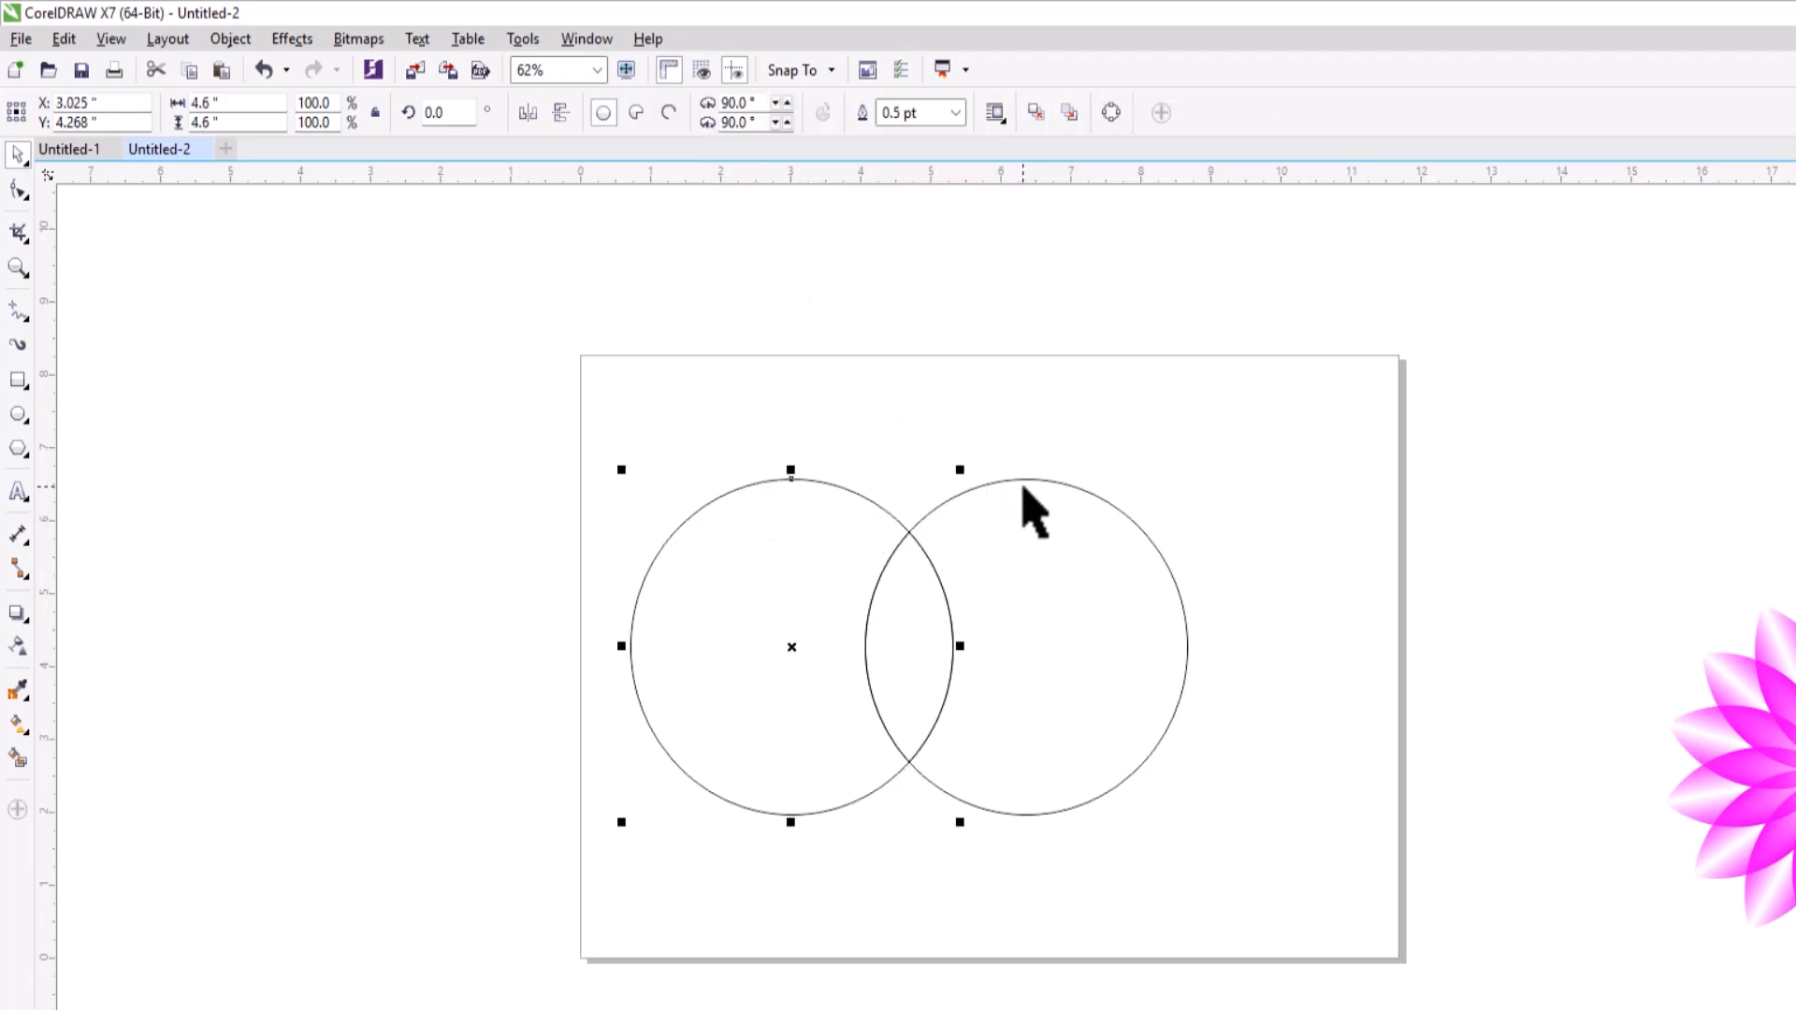
drag(786, 641, 677, 636)
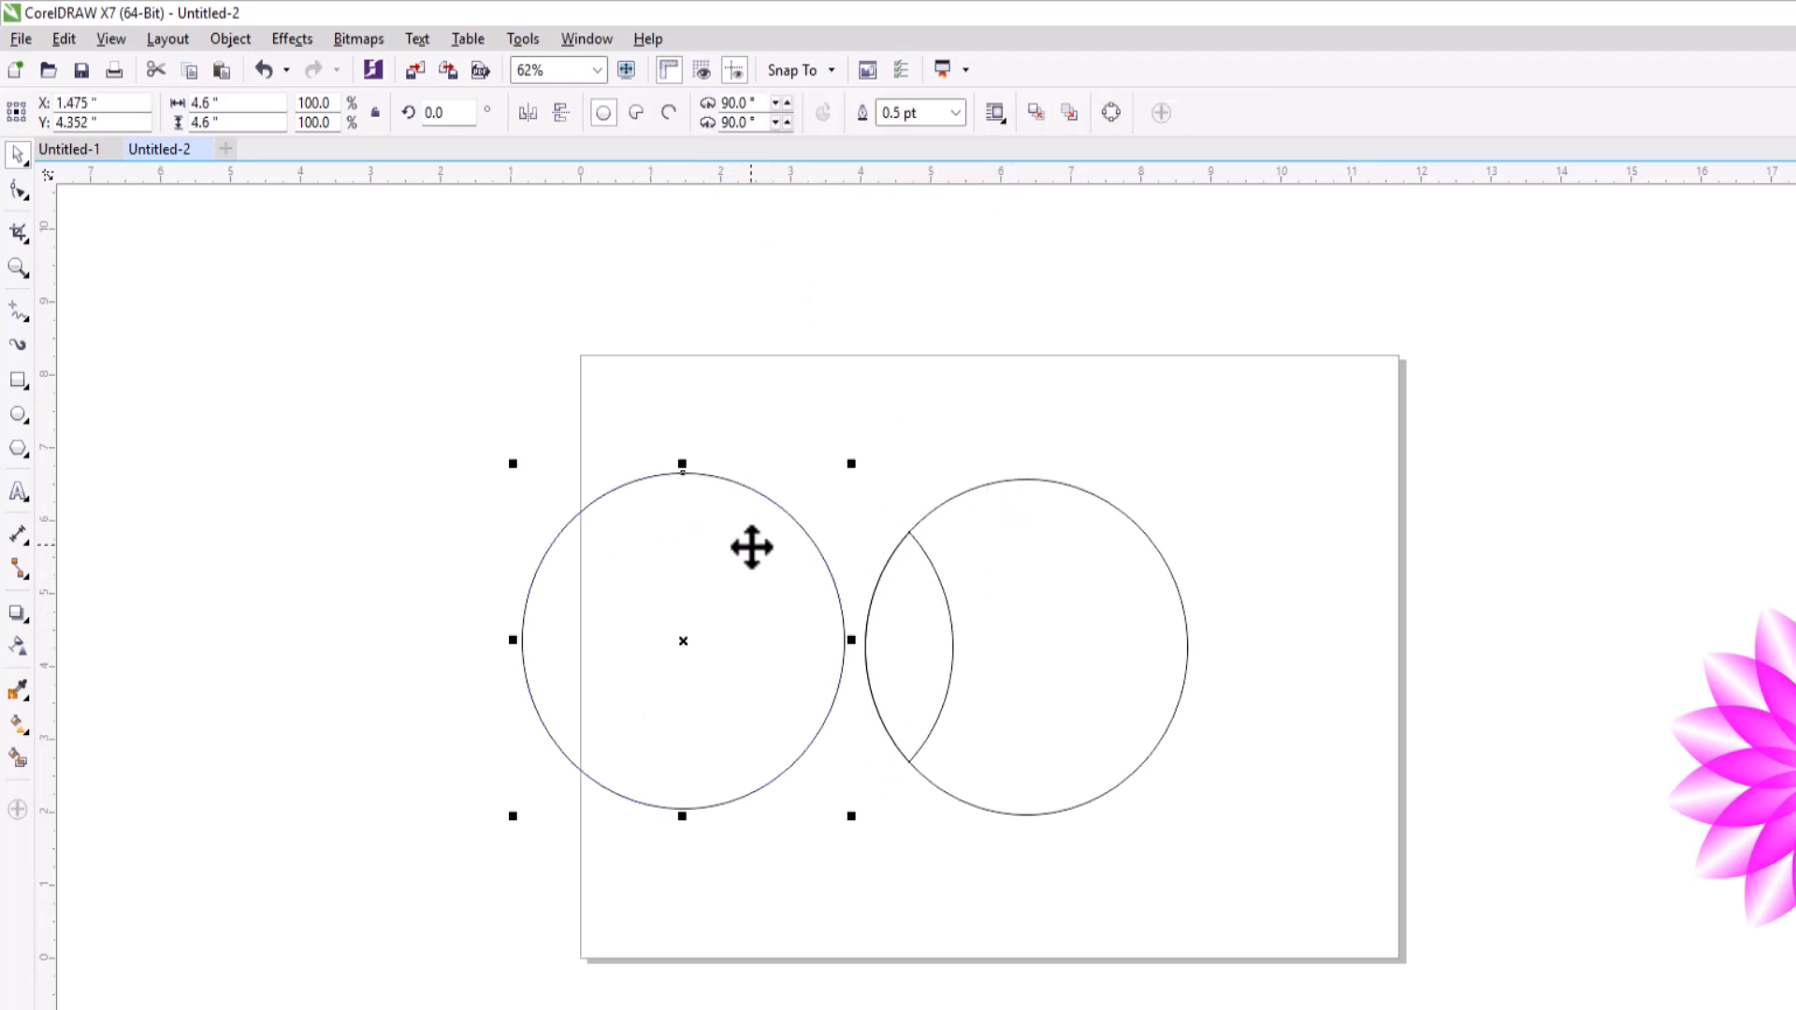
key(Delete)
drag(1042, 629, 1191, 629)
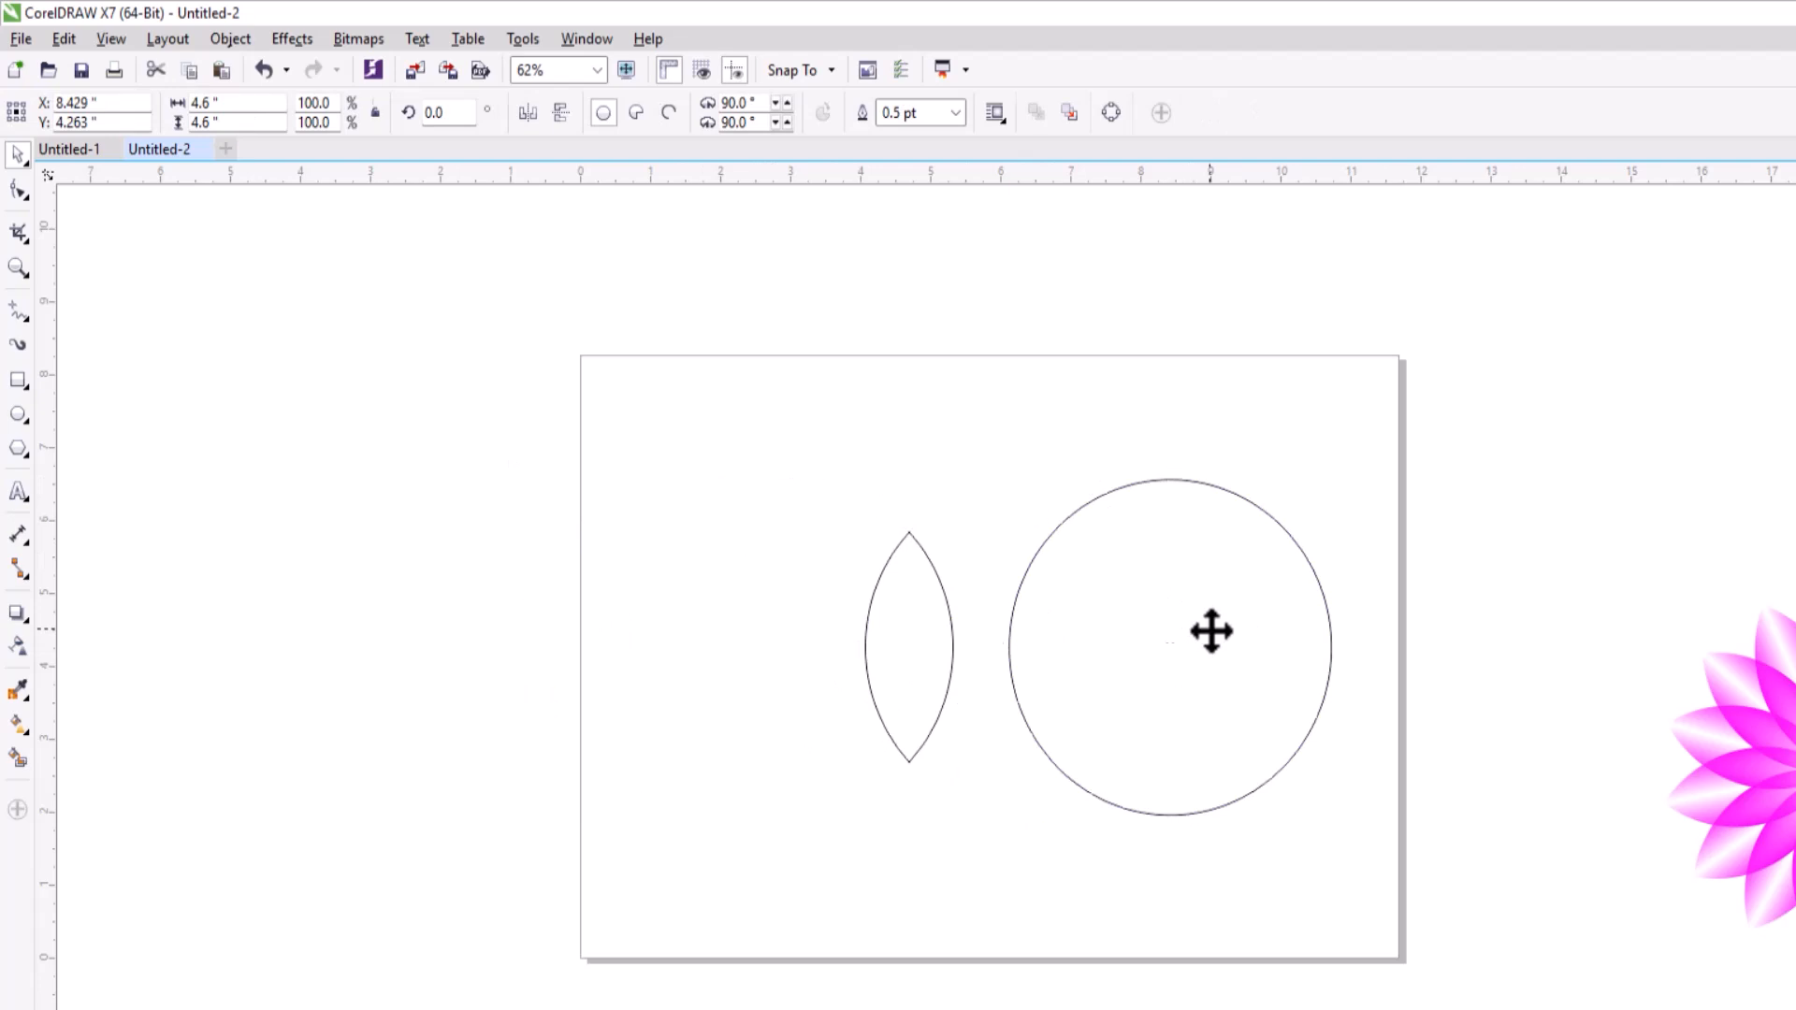
key(Delete)
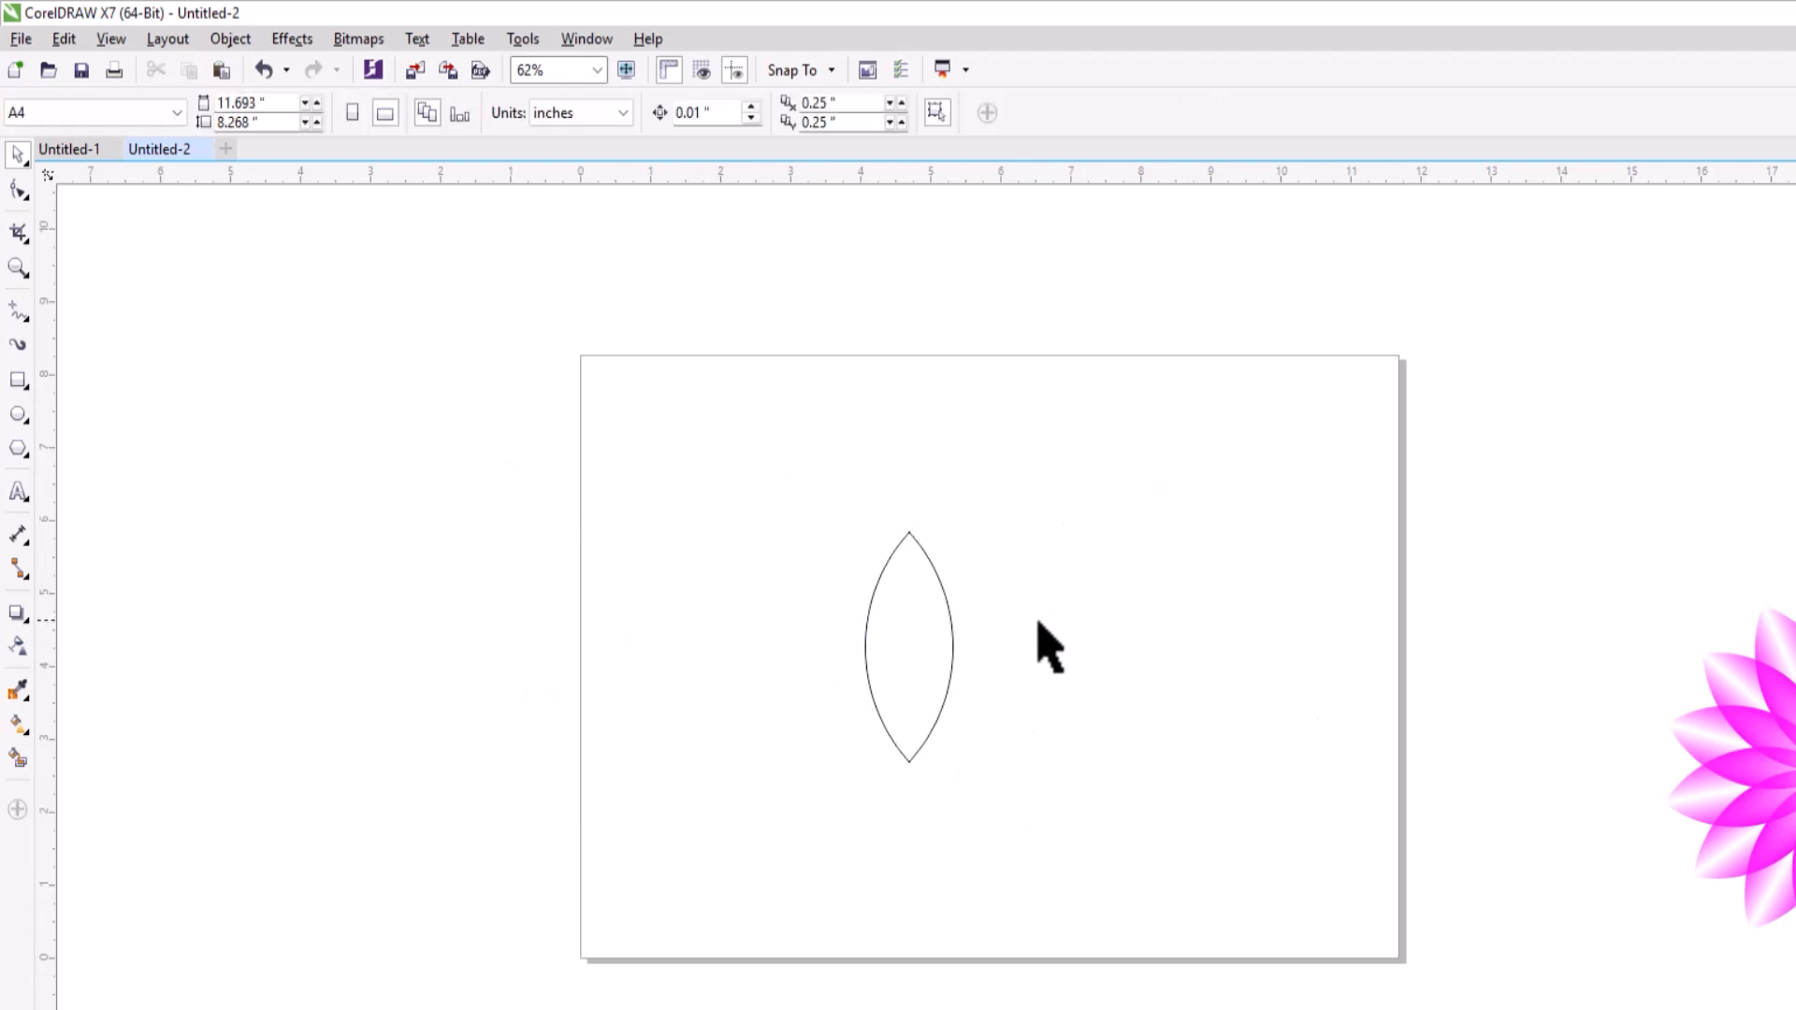
Move the petal to the upper part of the page and fill it with Magenta.
click(917, 552)
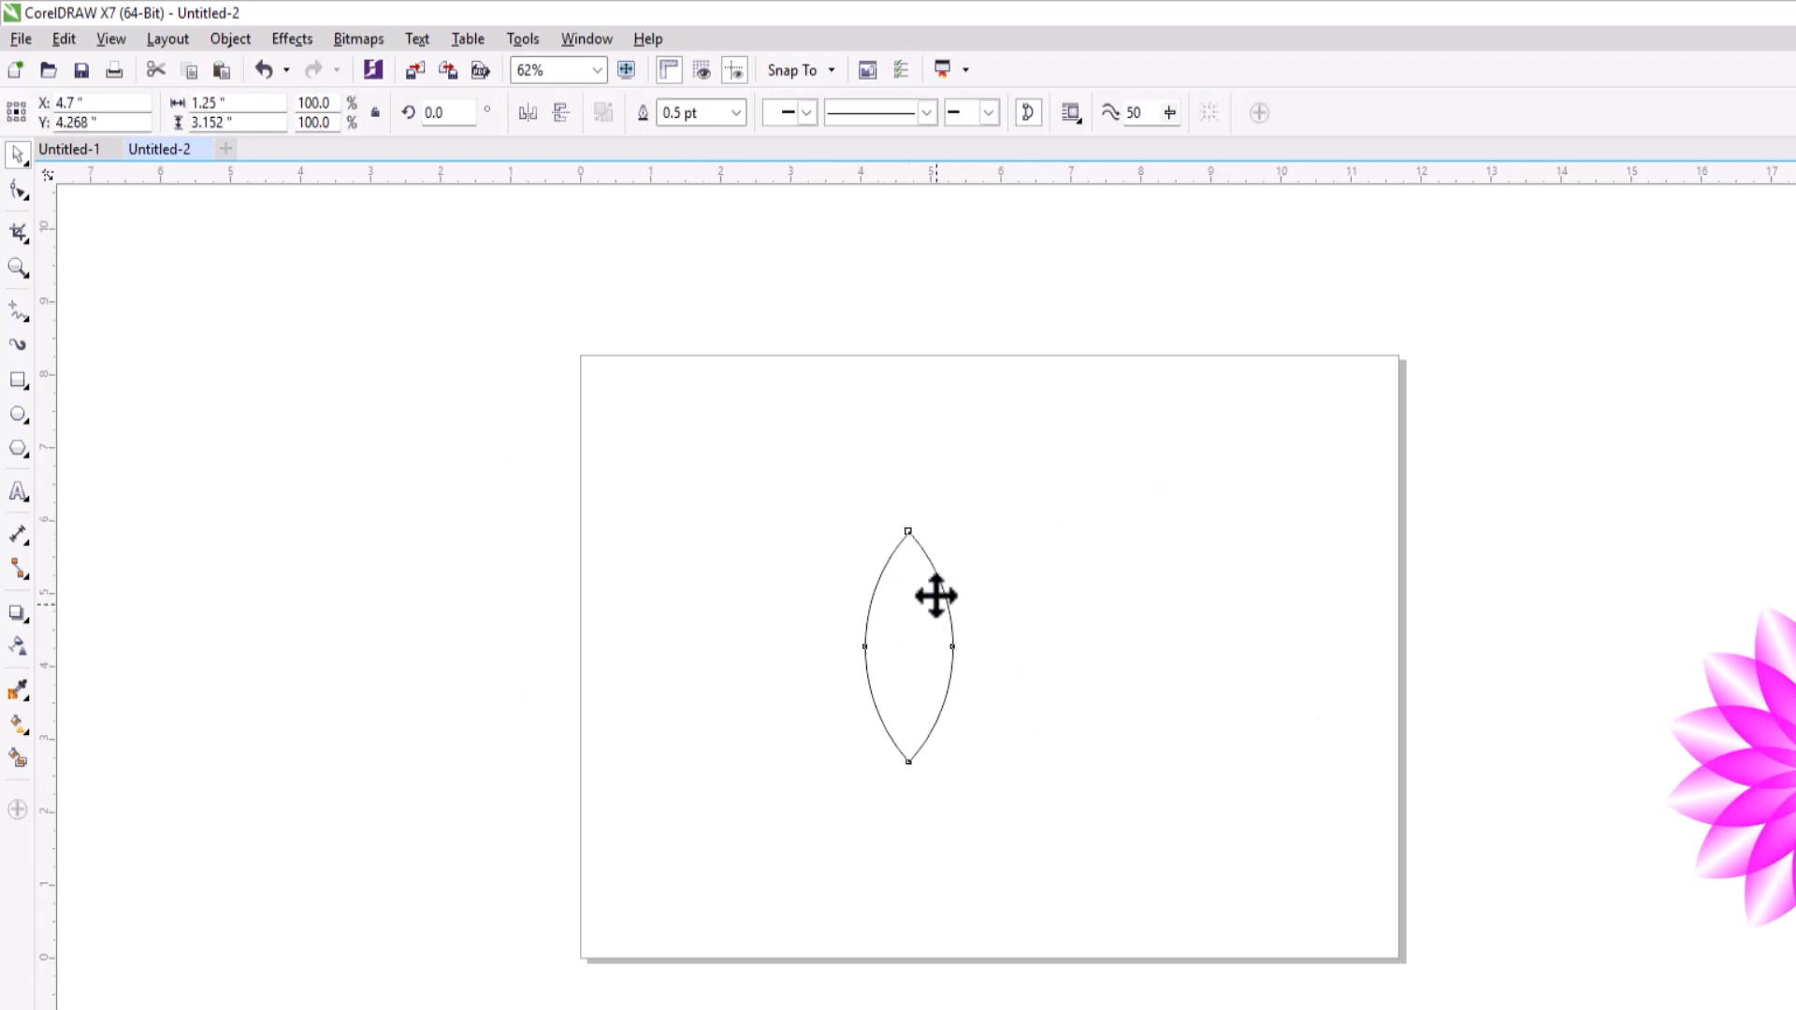
drag(937, 603, 915, 482)
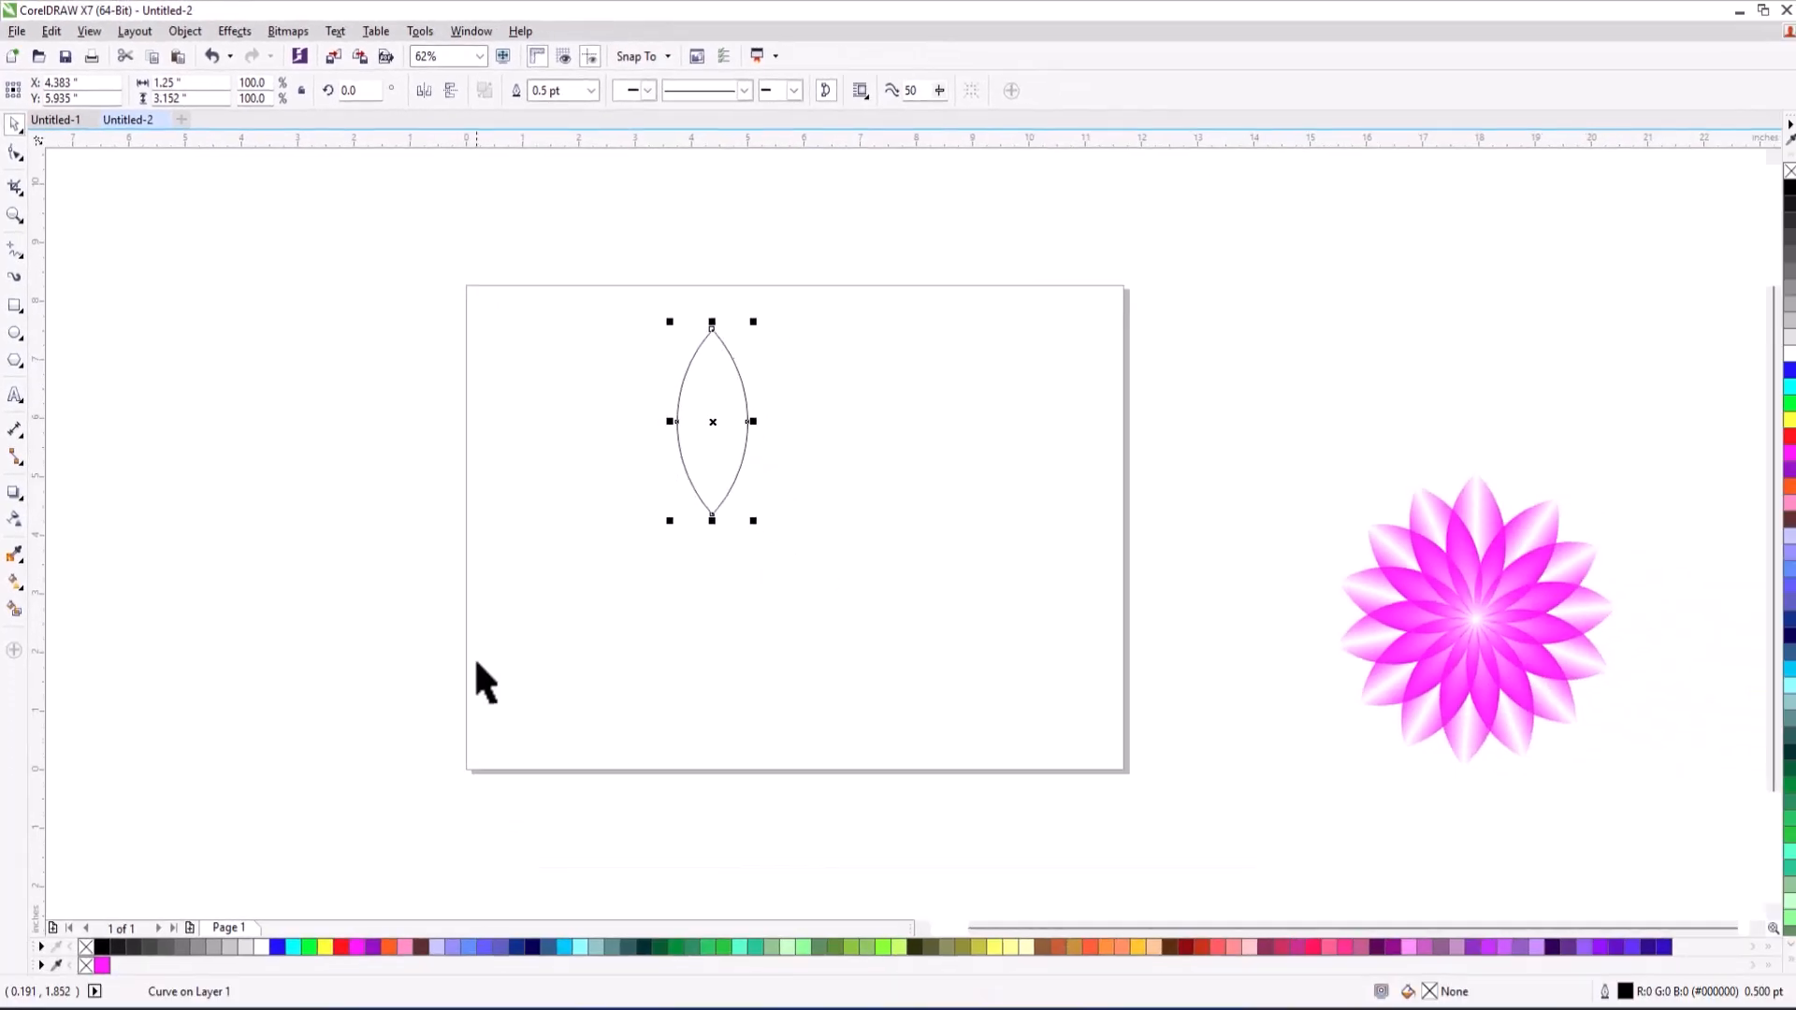
click(357, 946)
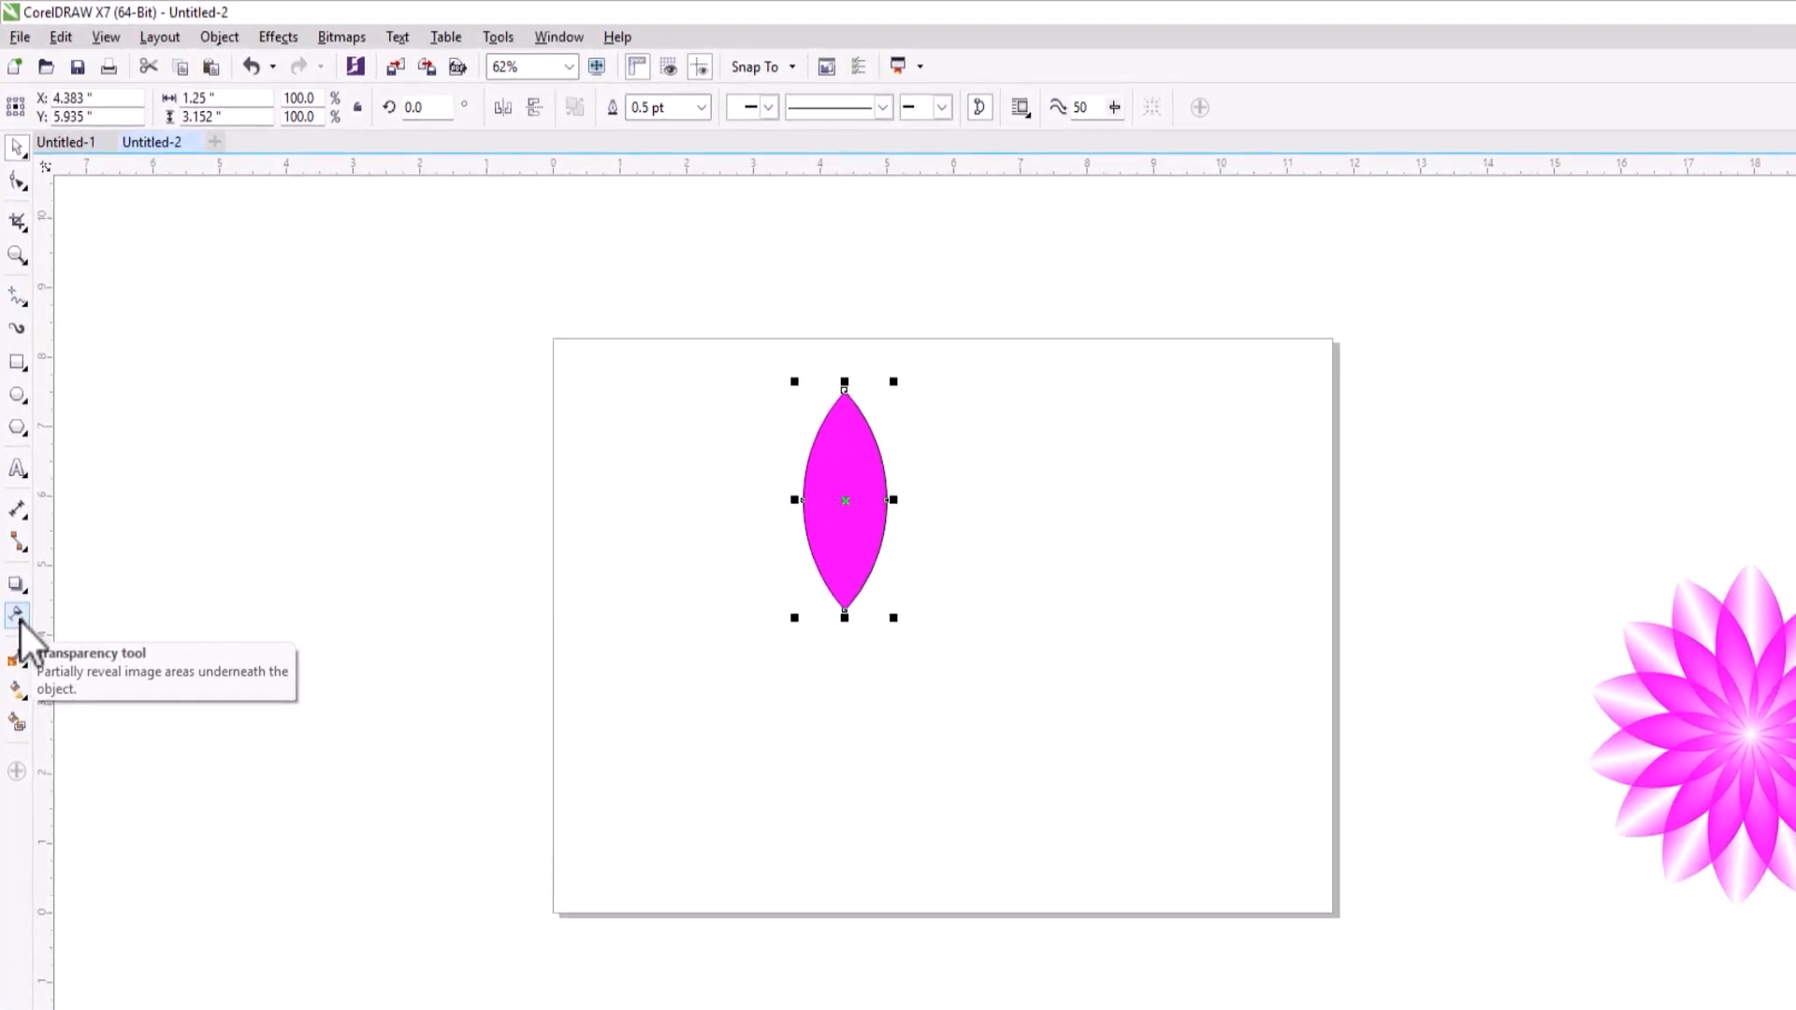
Apply a linear transparency to the petal, fading from its left edge to its centre.
click(21, 622)
scroll(830, 490, up, 2)
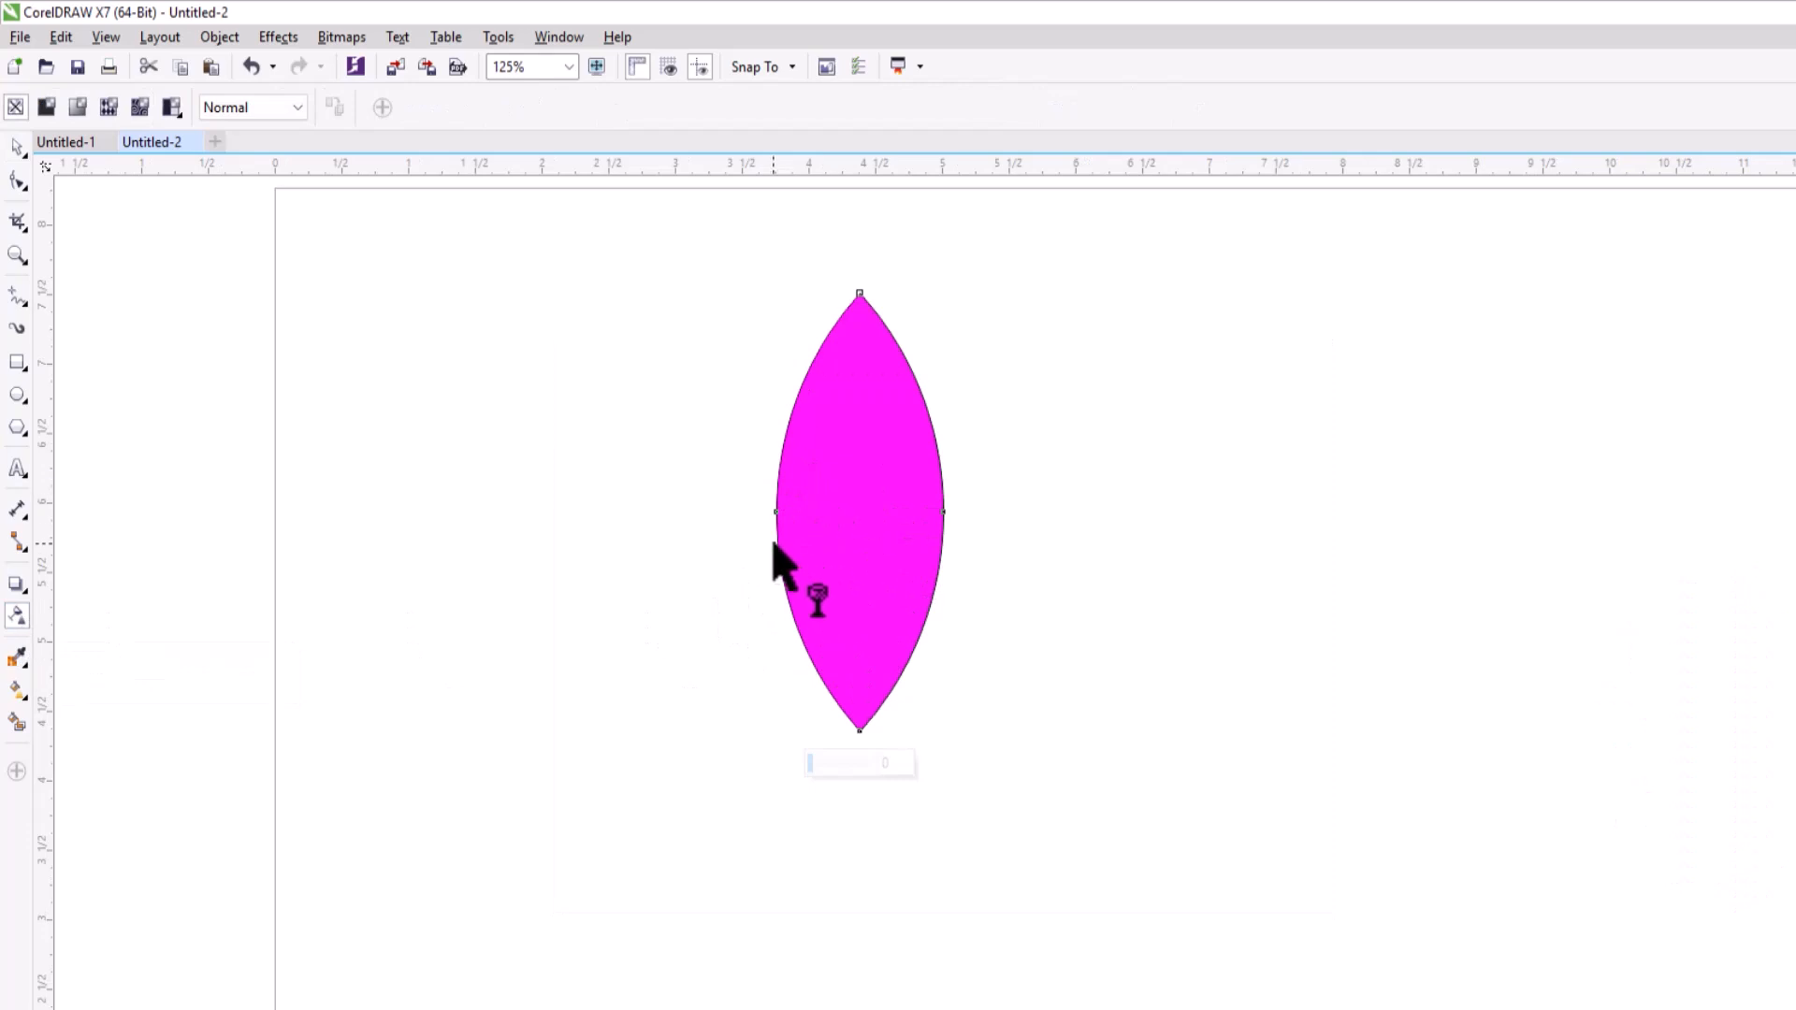
drag(775, 512, 858, 512)
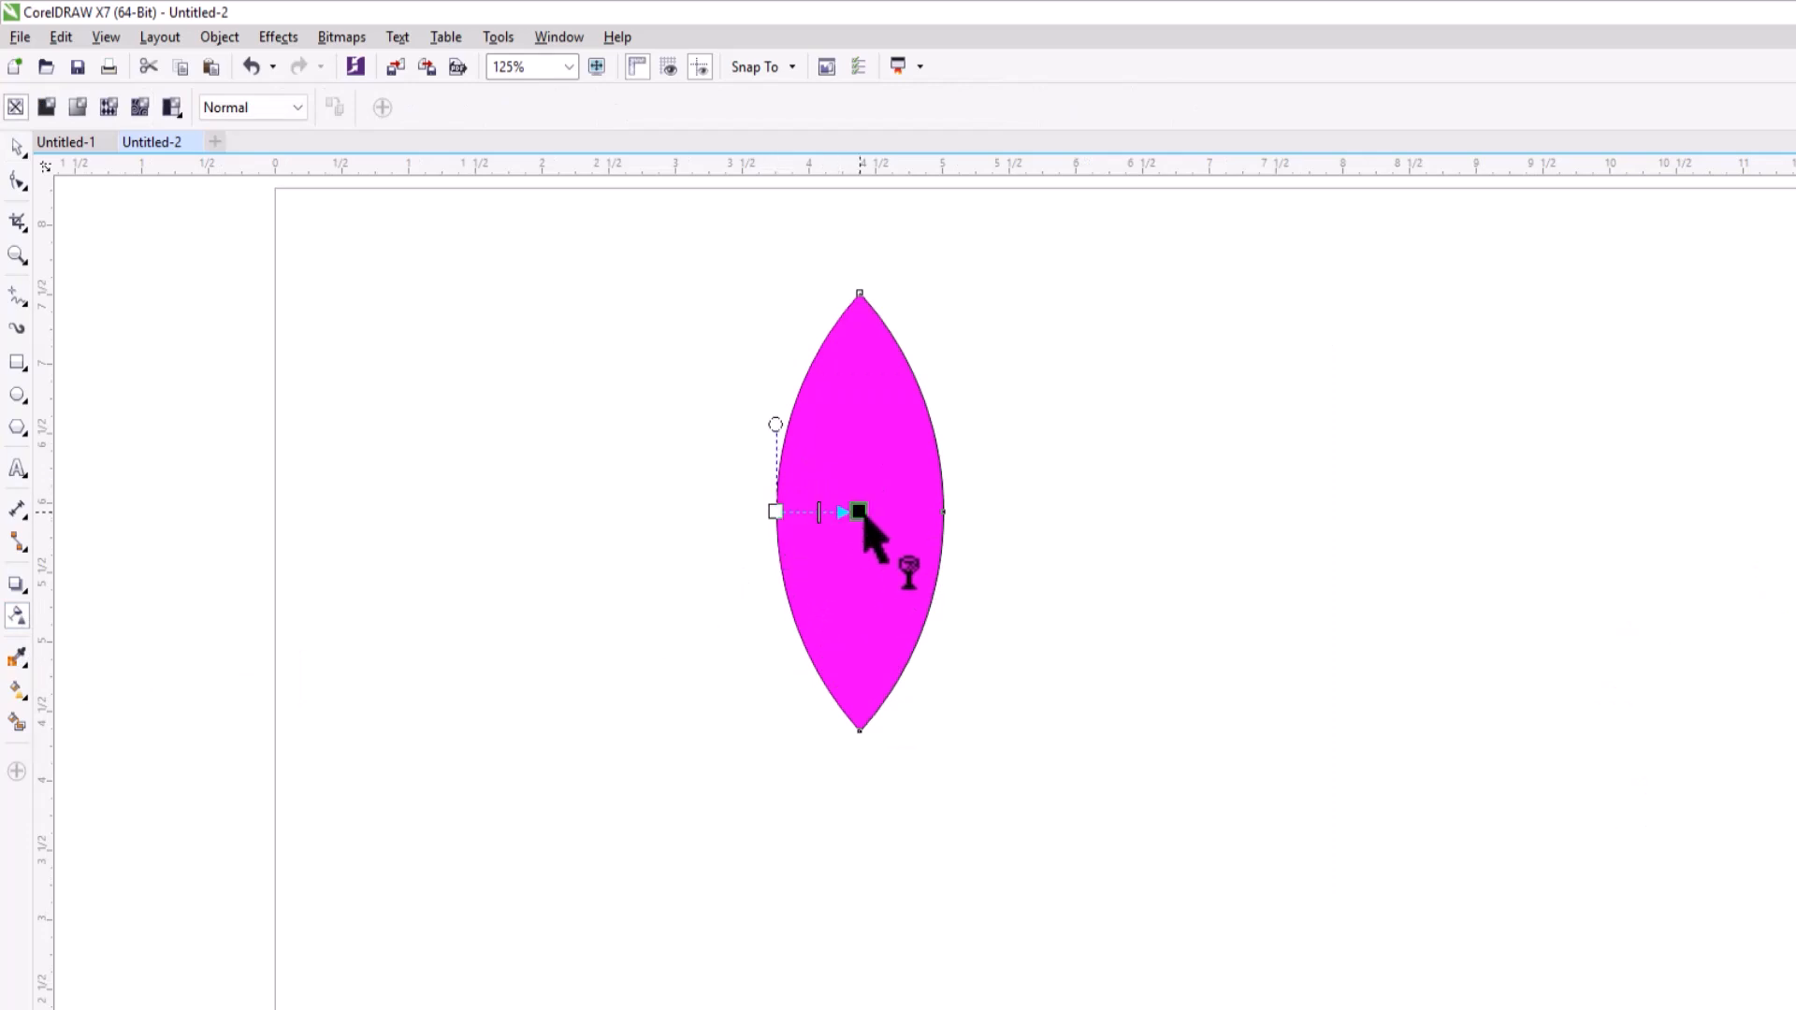
scroll(859, 512, down, 2)
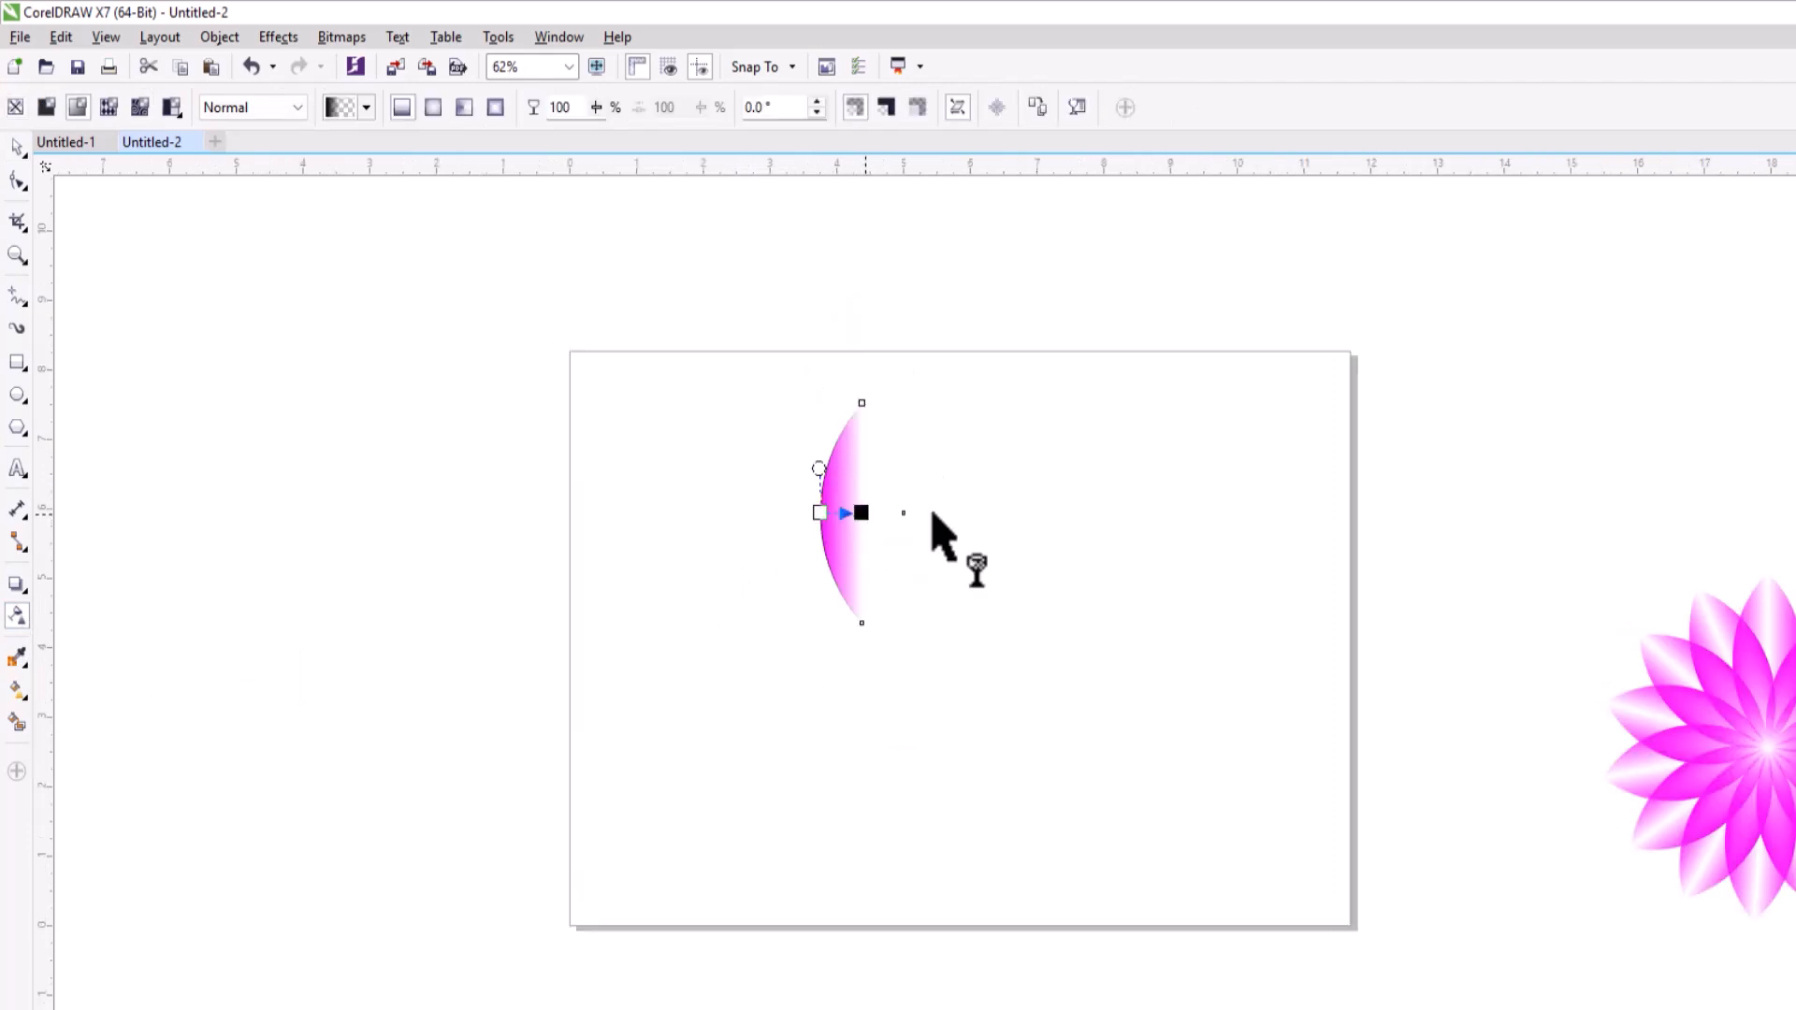
Copy the faded petal, paste it in place and mirror the copy horizontally to complete the other half.
click(17, 148)
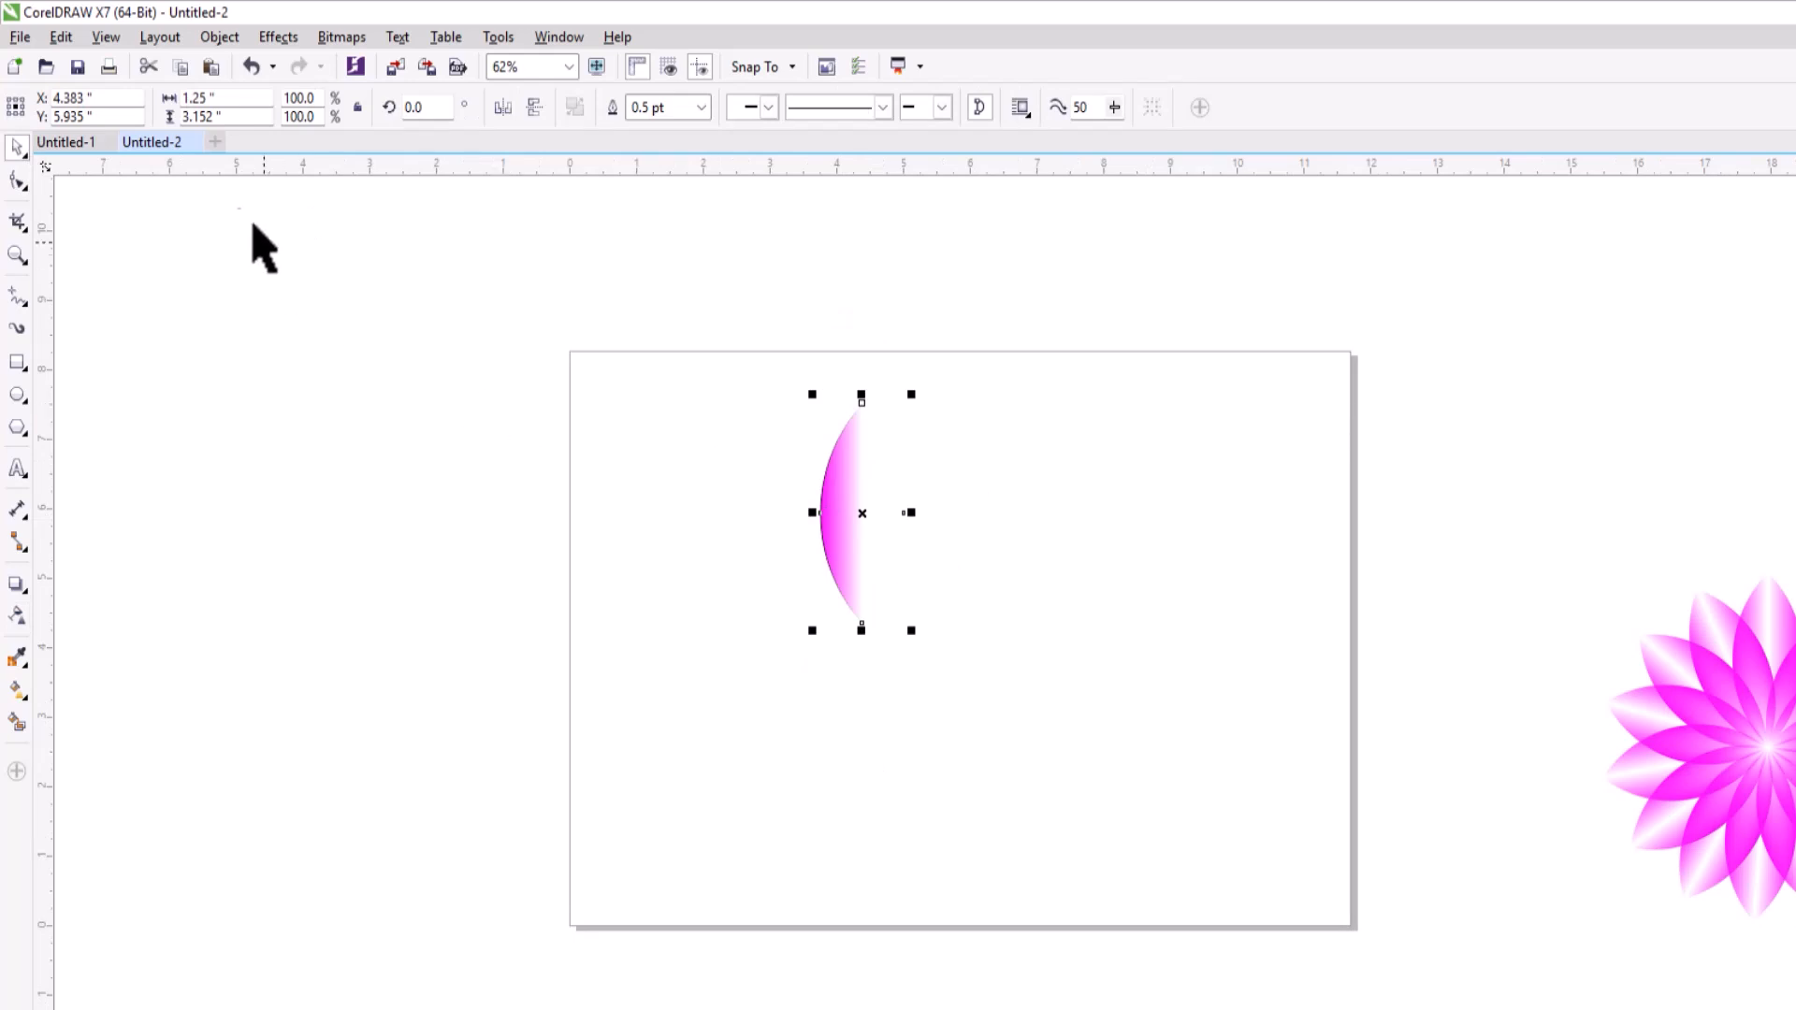
click(65, 34)
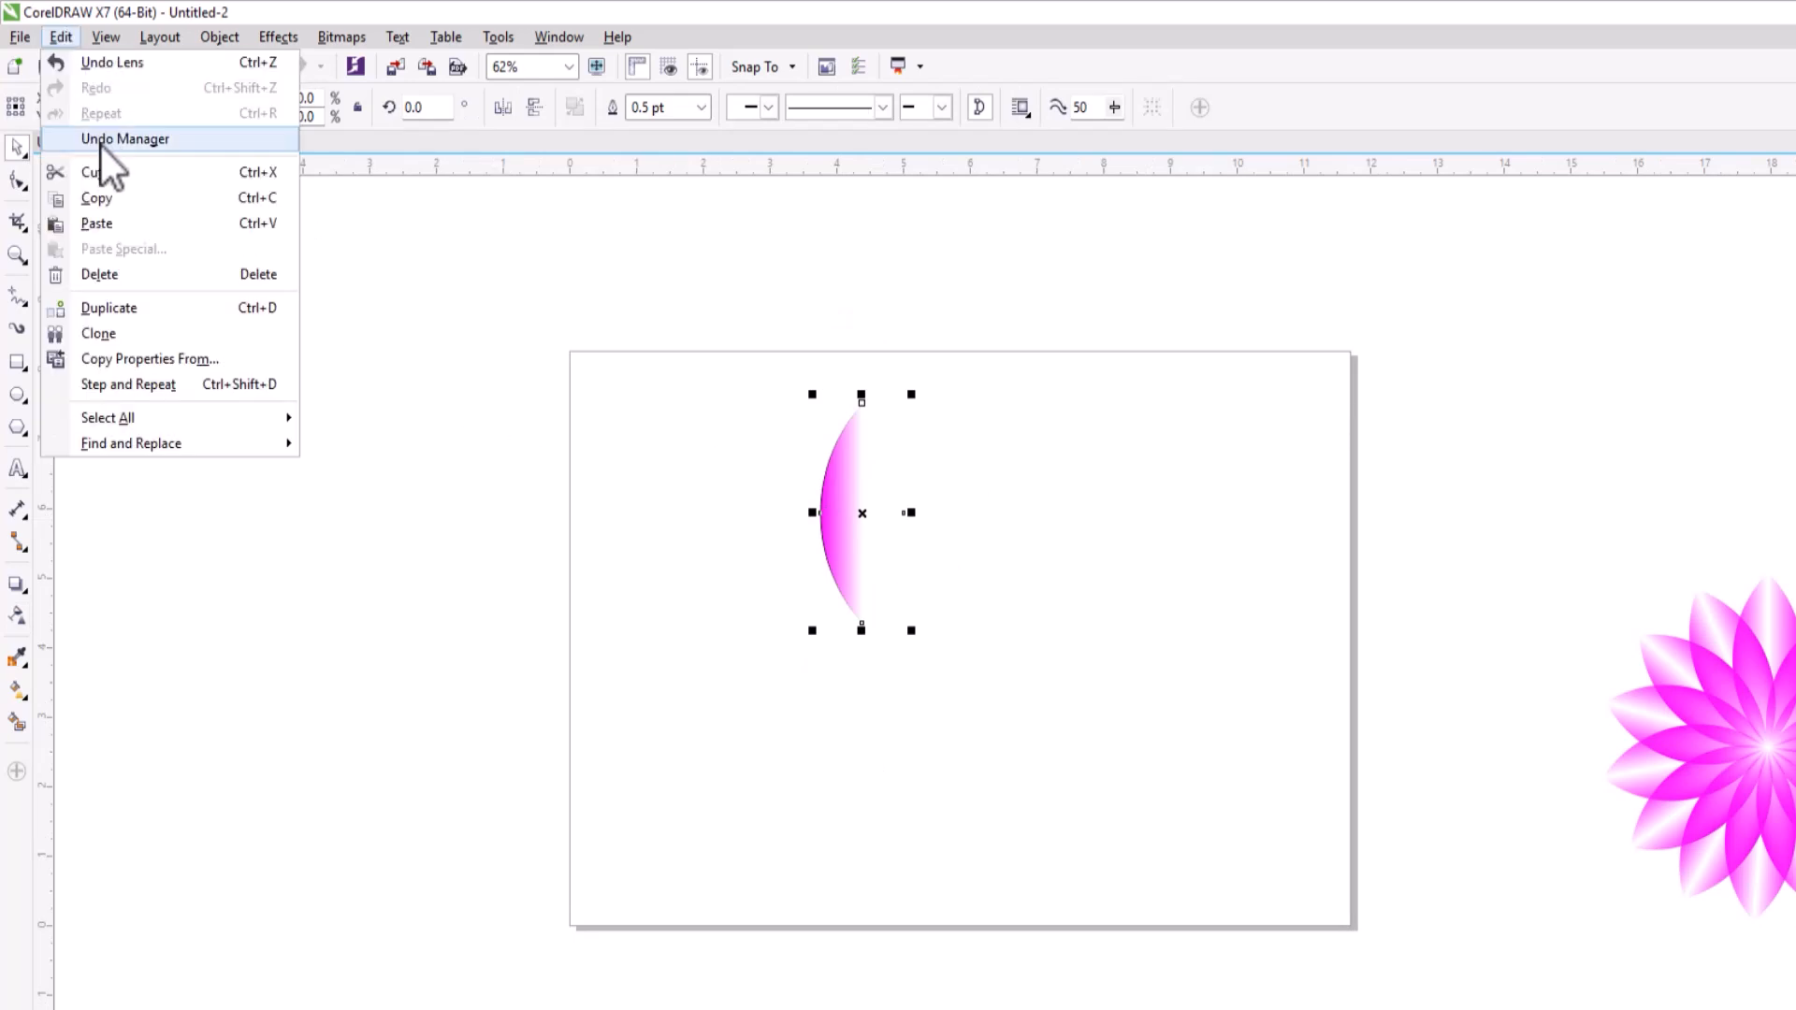
click(103, 198)
click(65, 36)
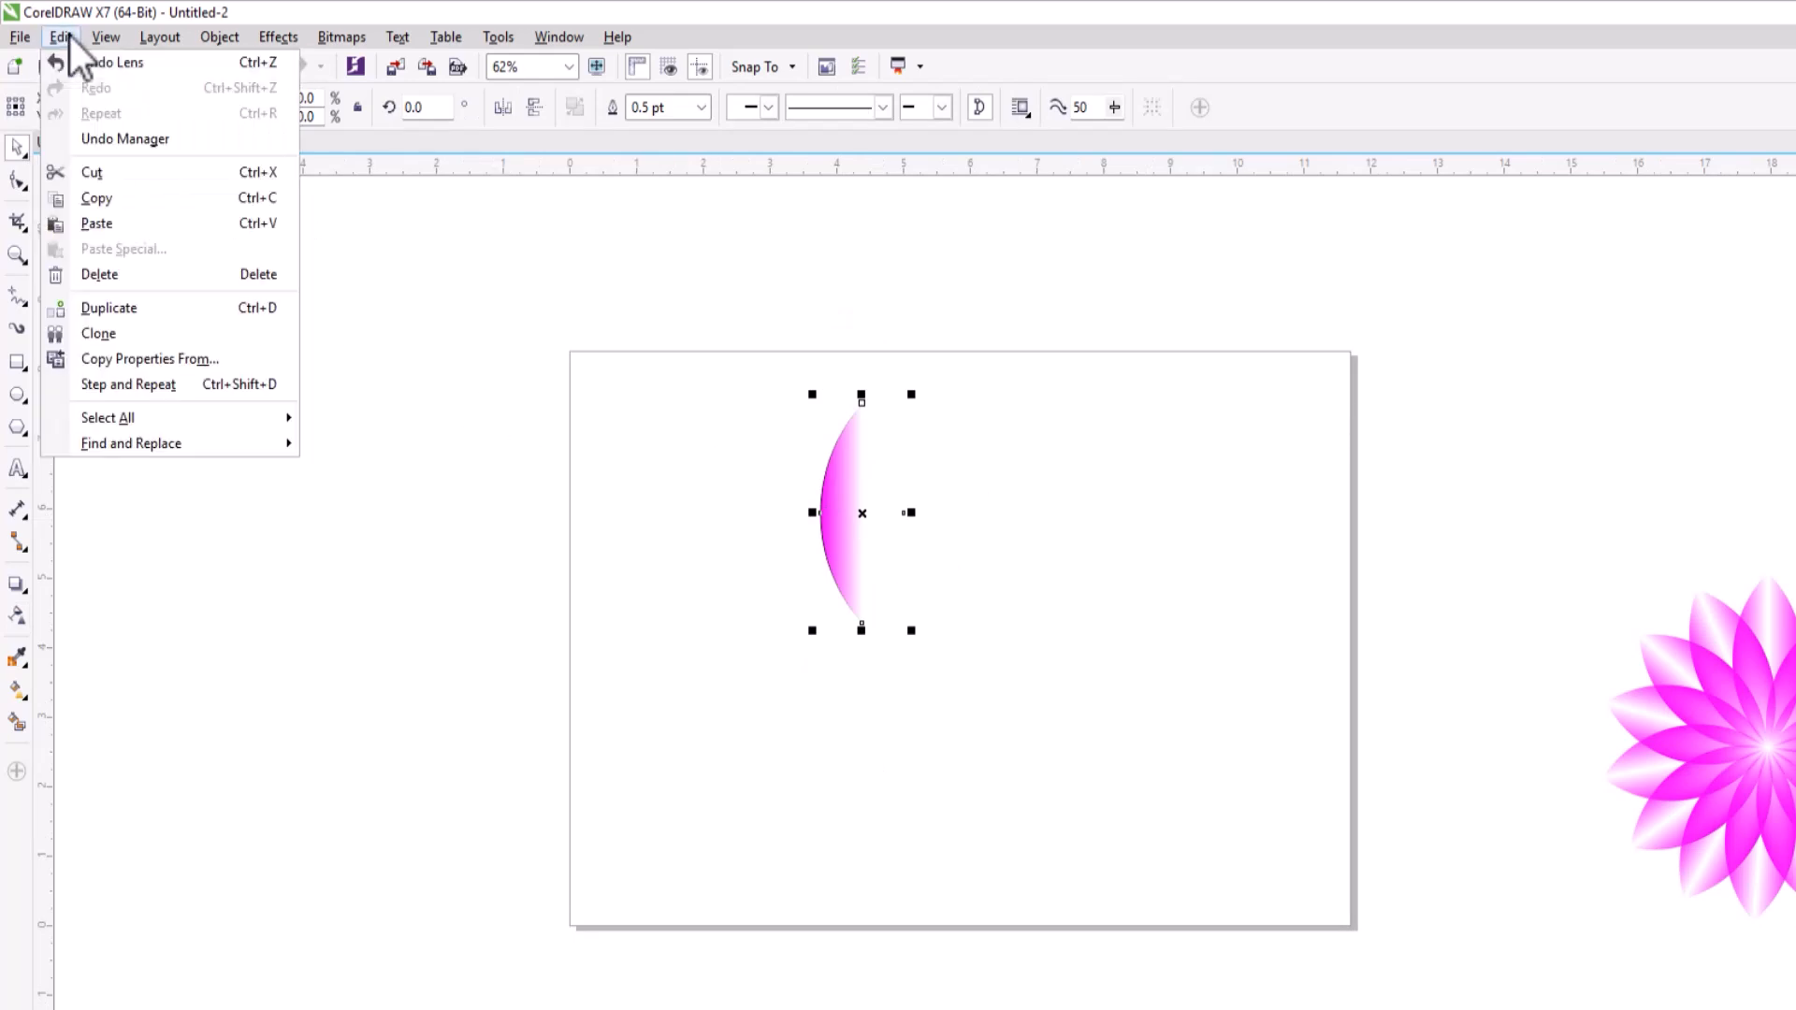
click(116, 222)
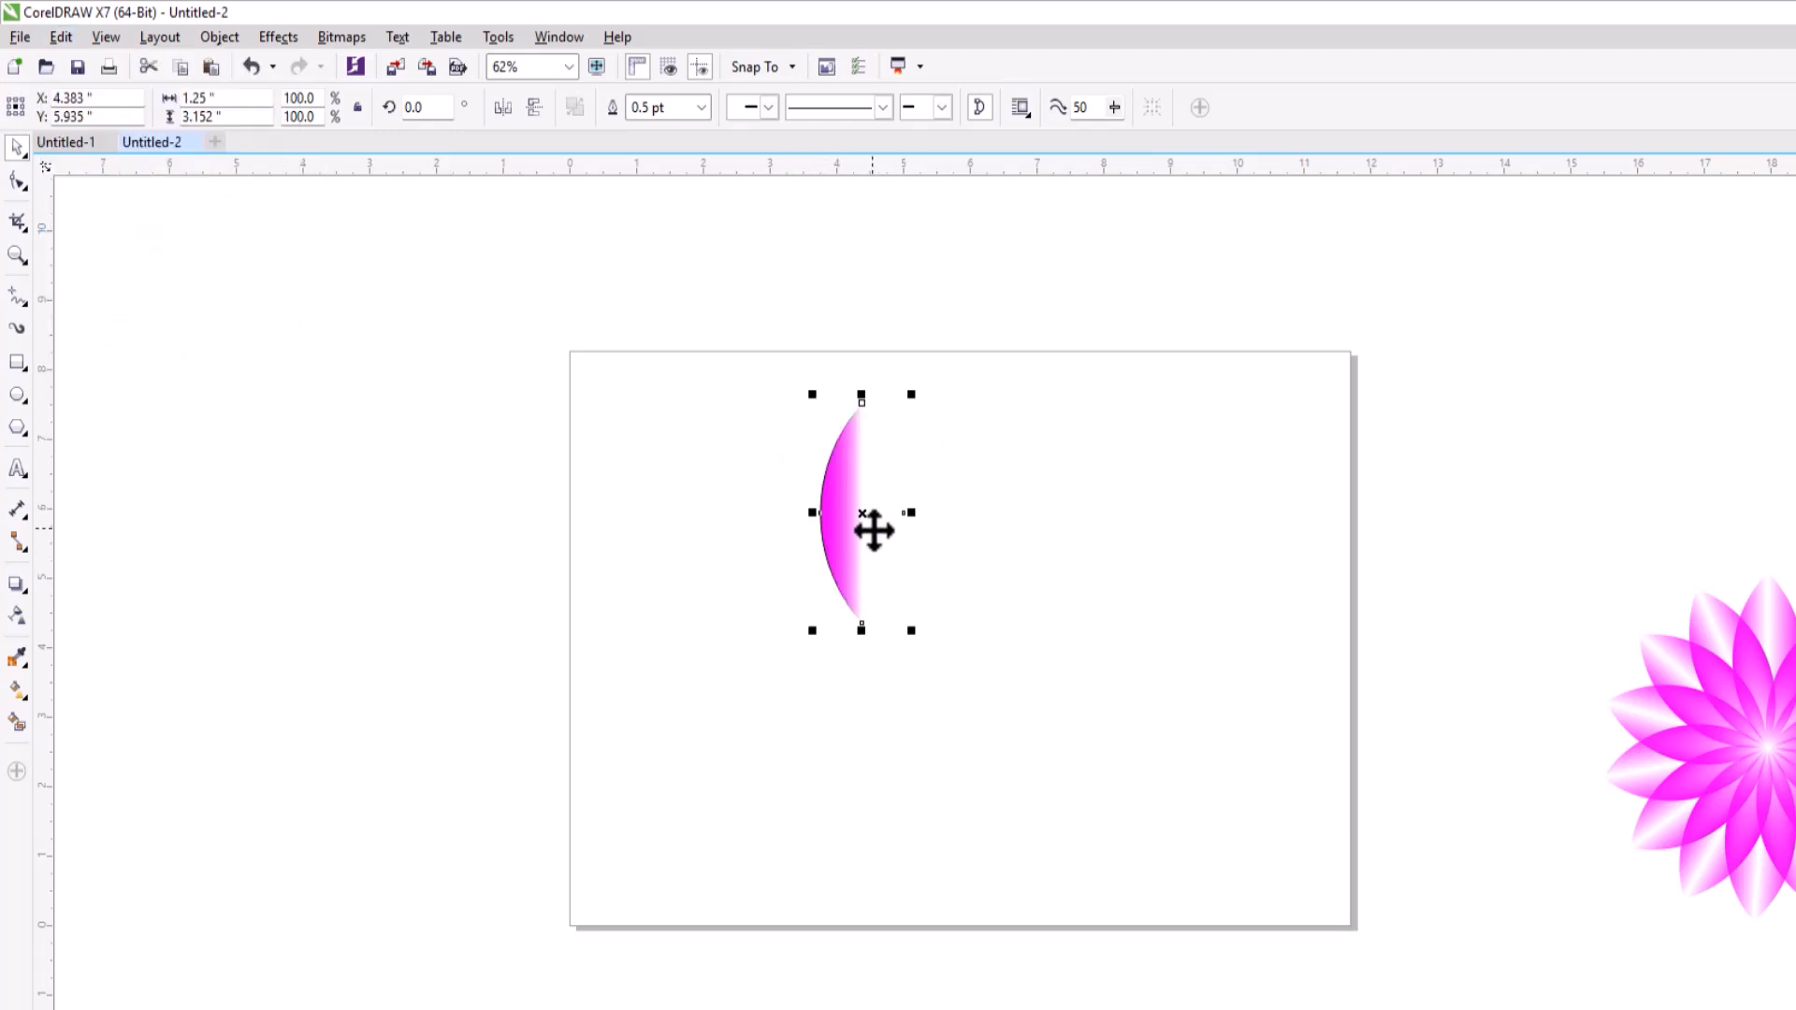
click(508, 109)
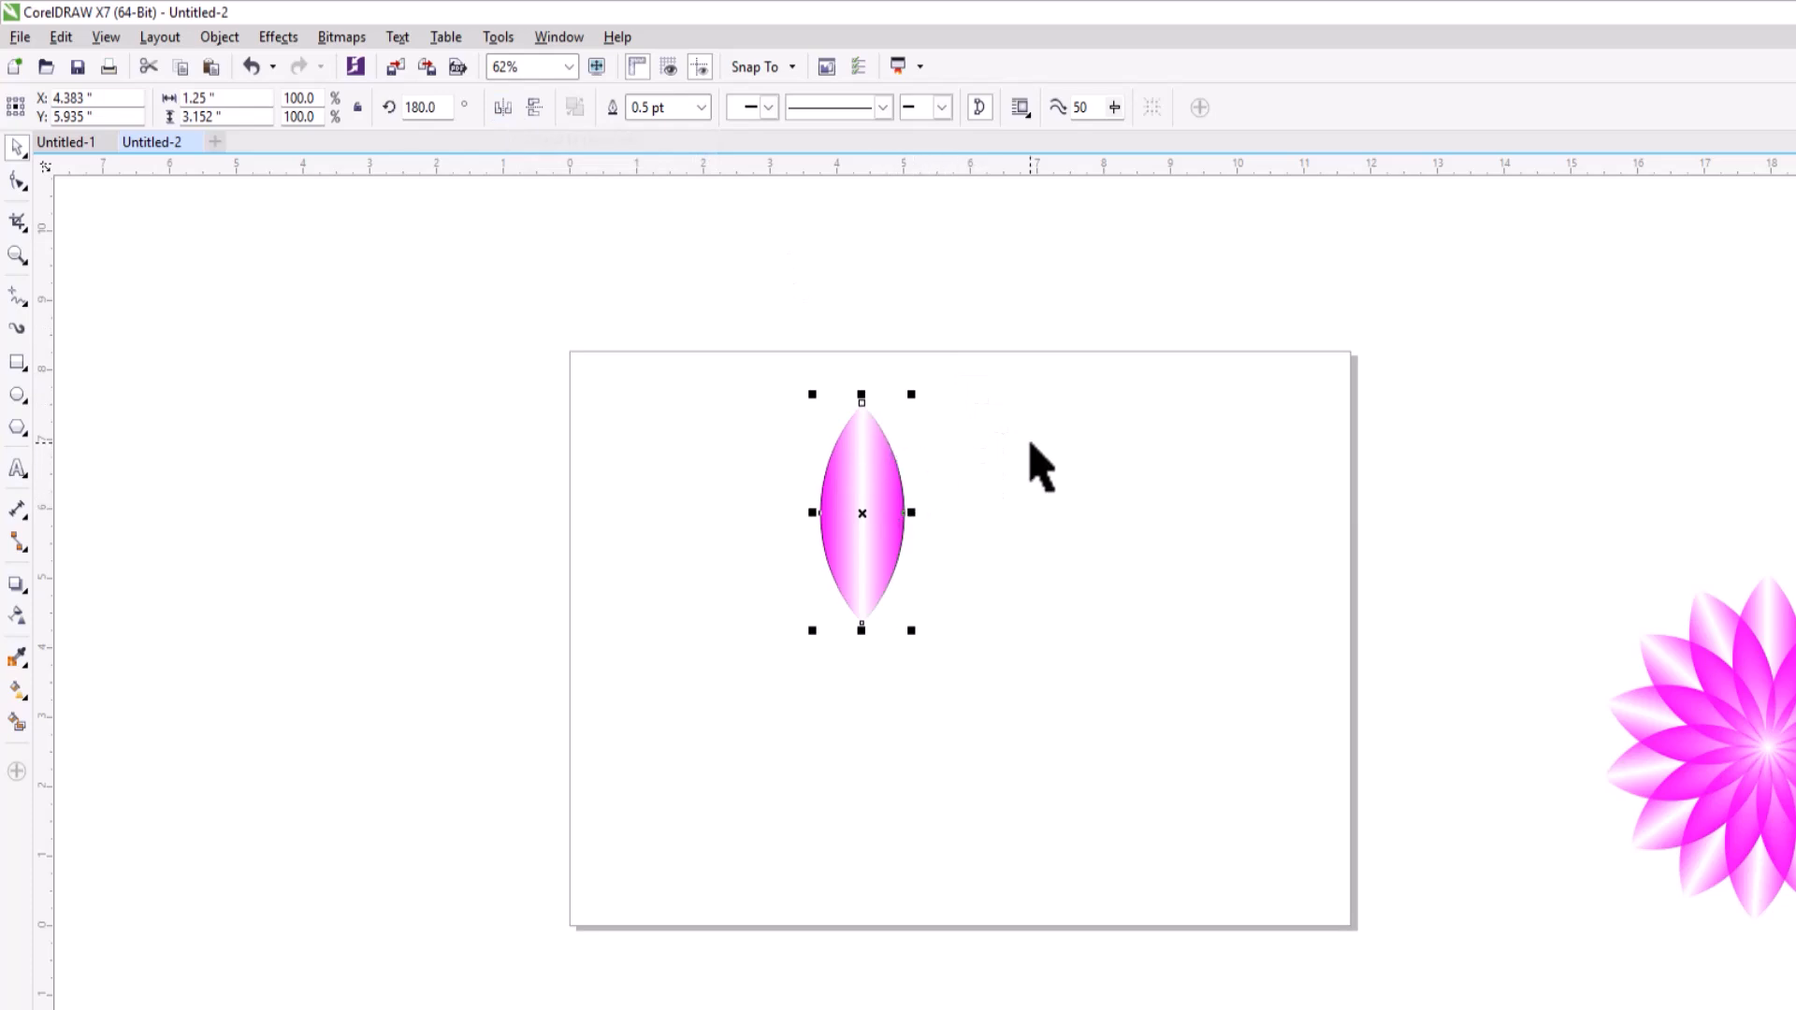
Remove the outline from both petal halves and group them.
drag(758, 364, 874, 613)
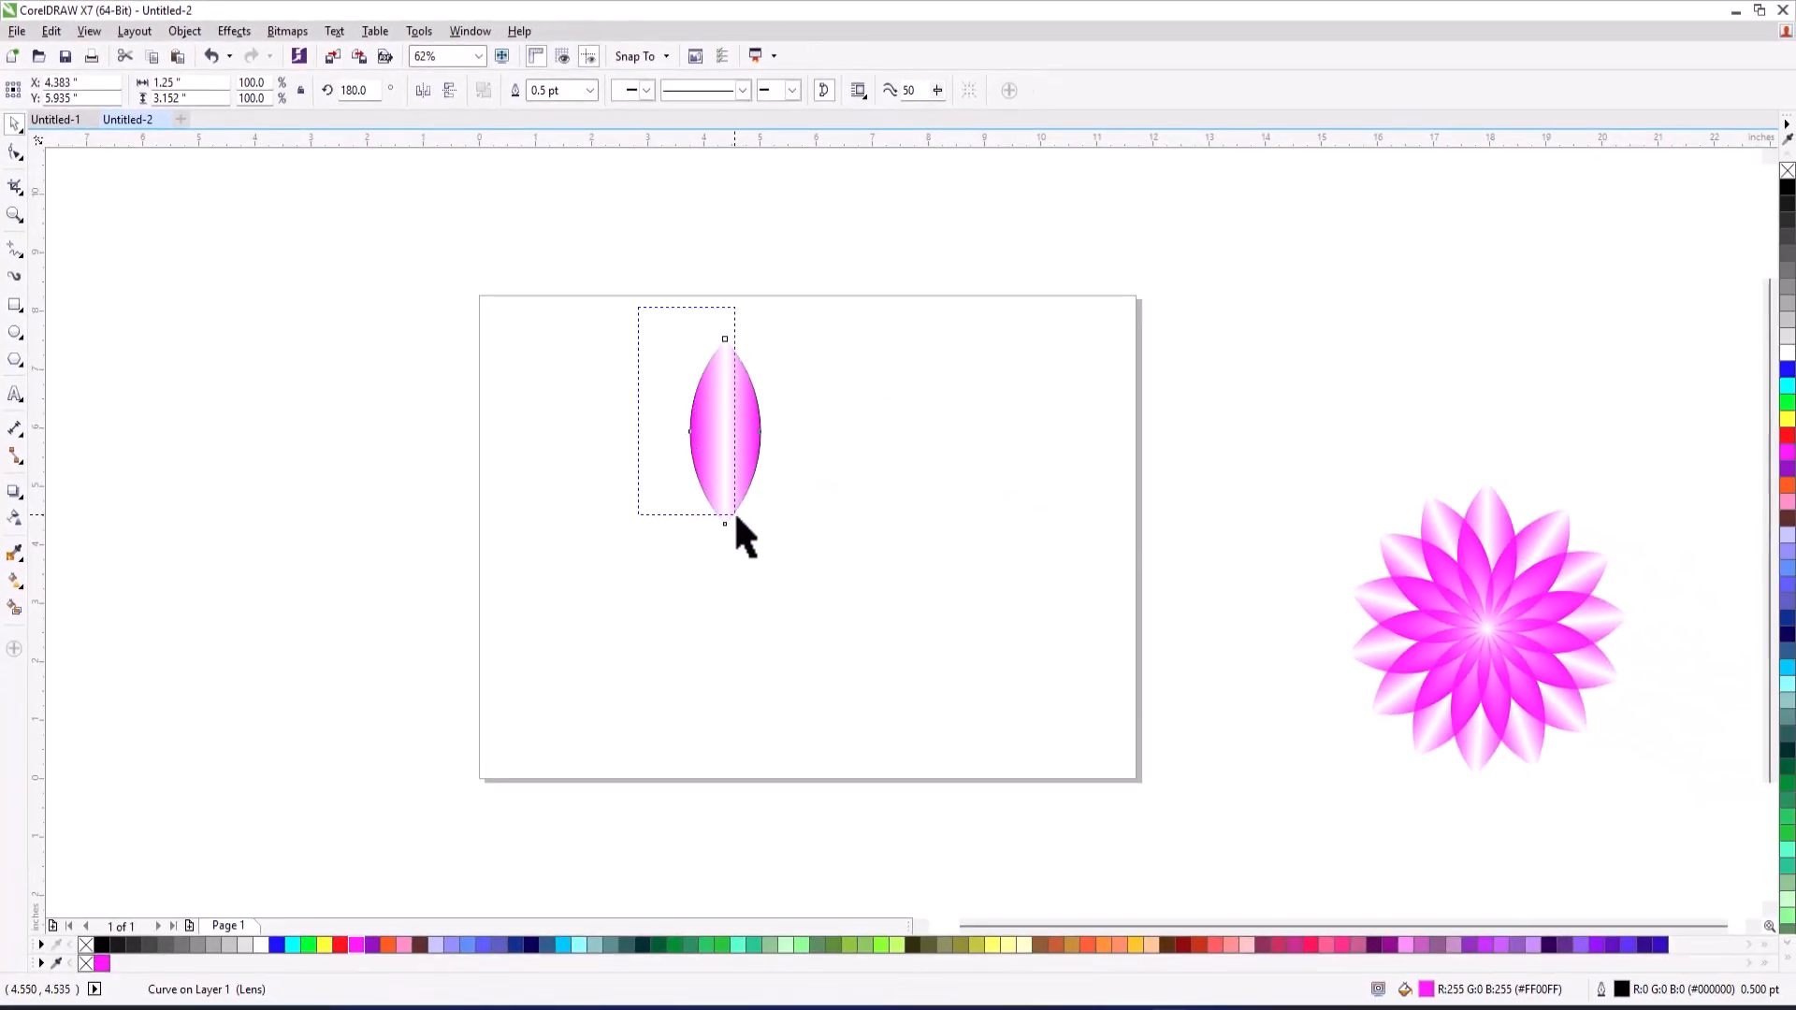
drag(735, 517, 802, 602)
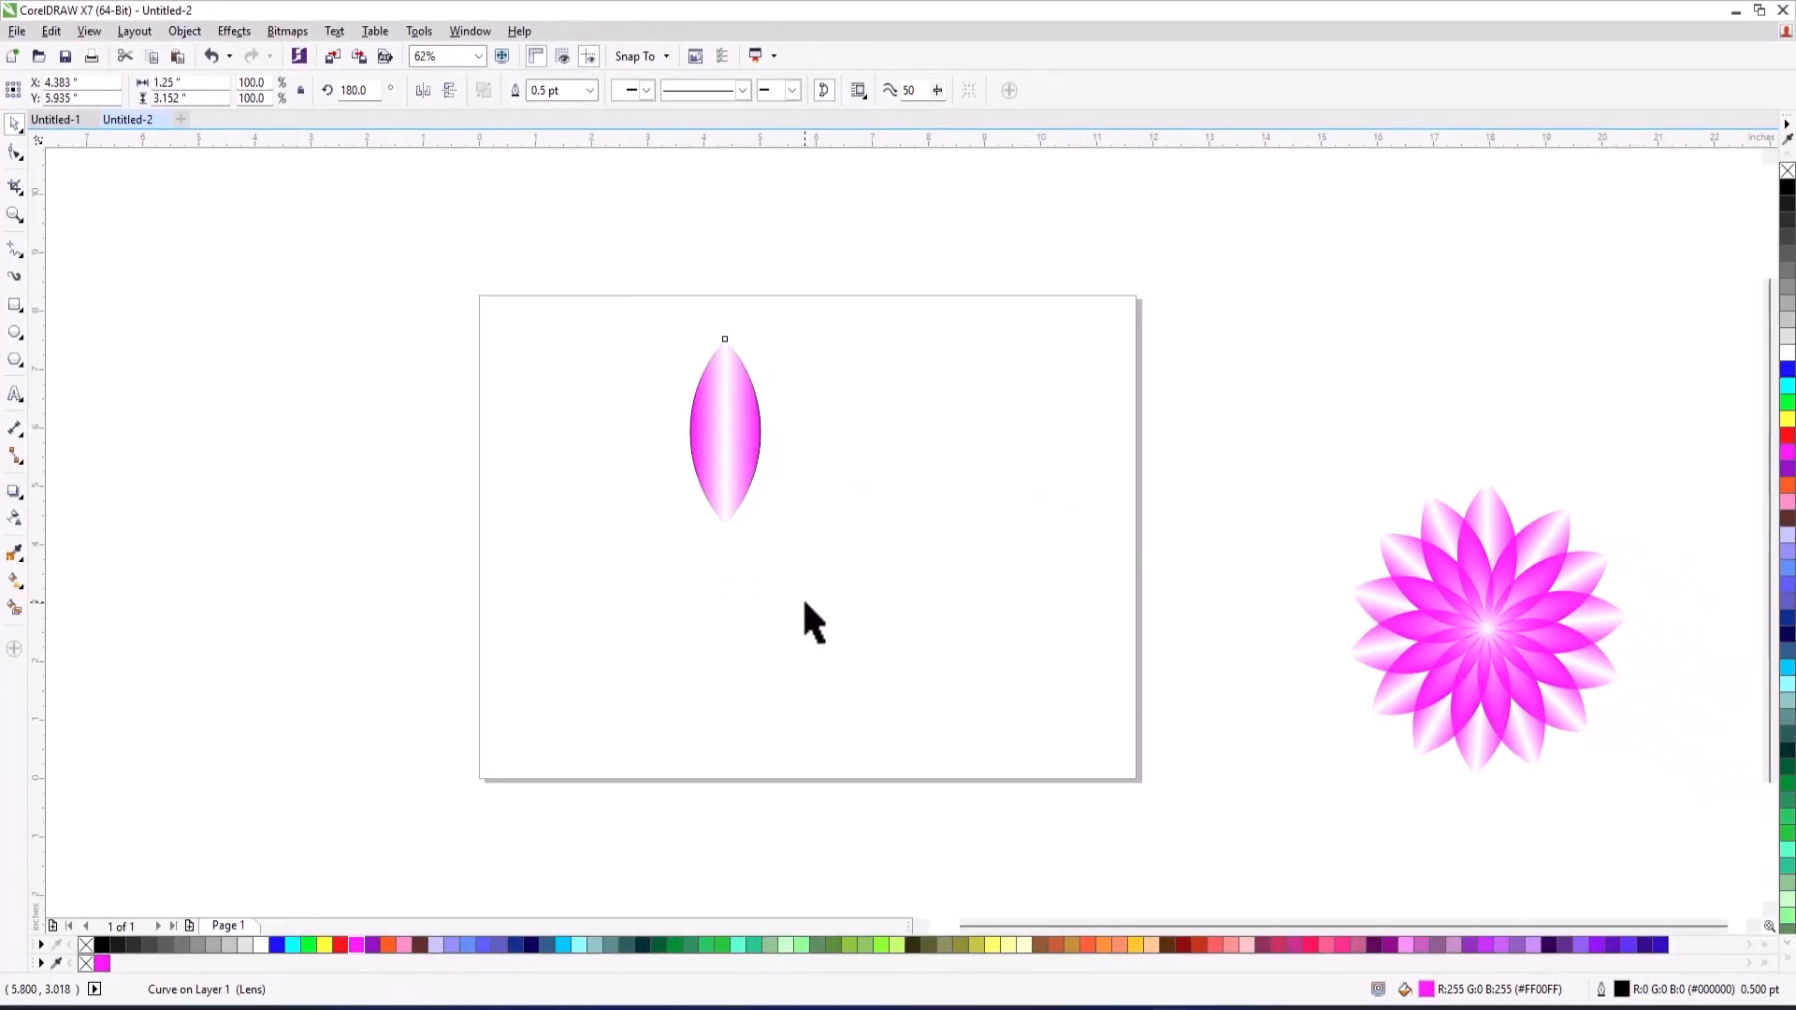
right_click(87, 947)
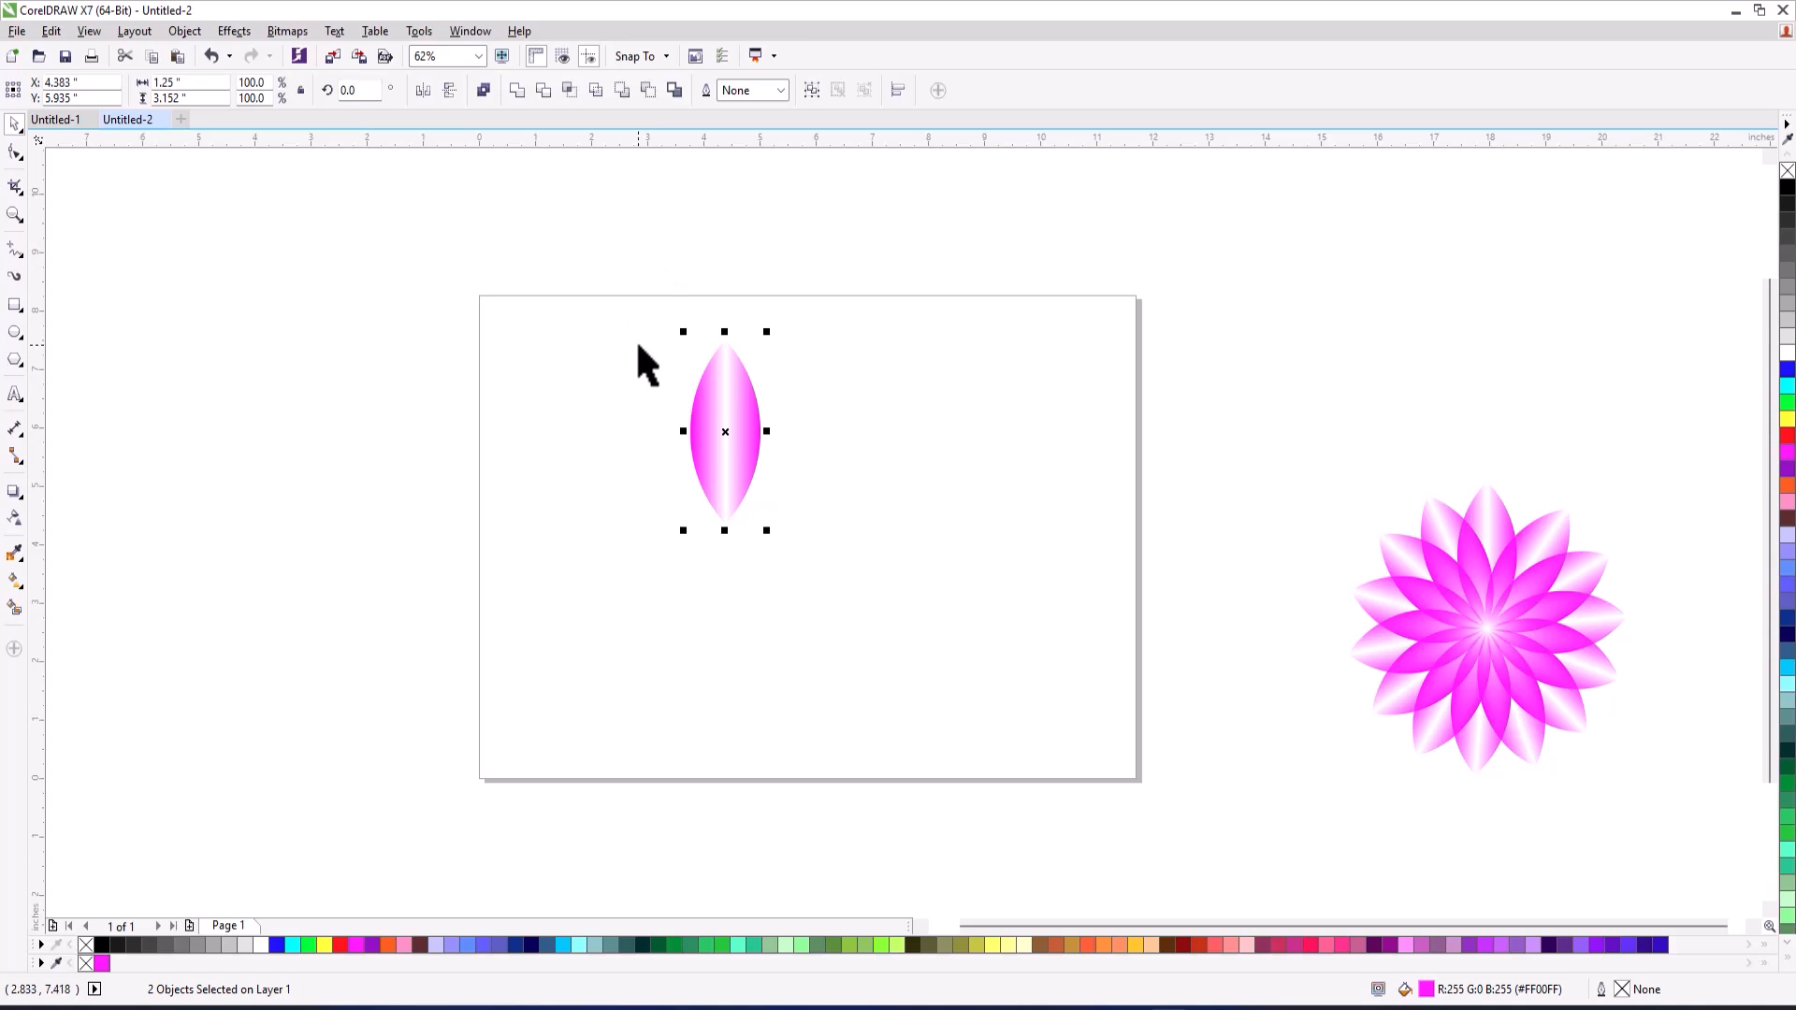
key(ctrl+g)
Place the petal's rotation centre at its bottom tip and set up a 25° rotation transformation with 1 copy.
scroll(730, 393, up, 2)
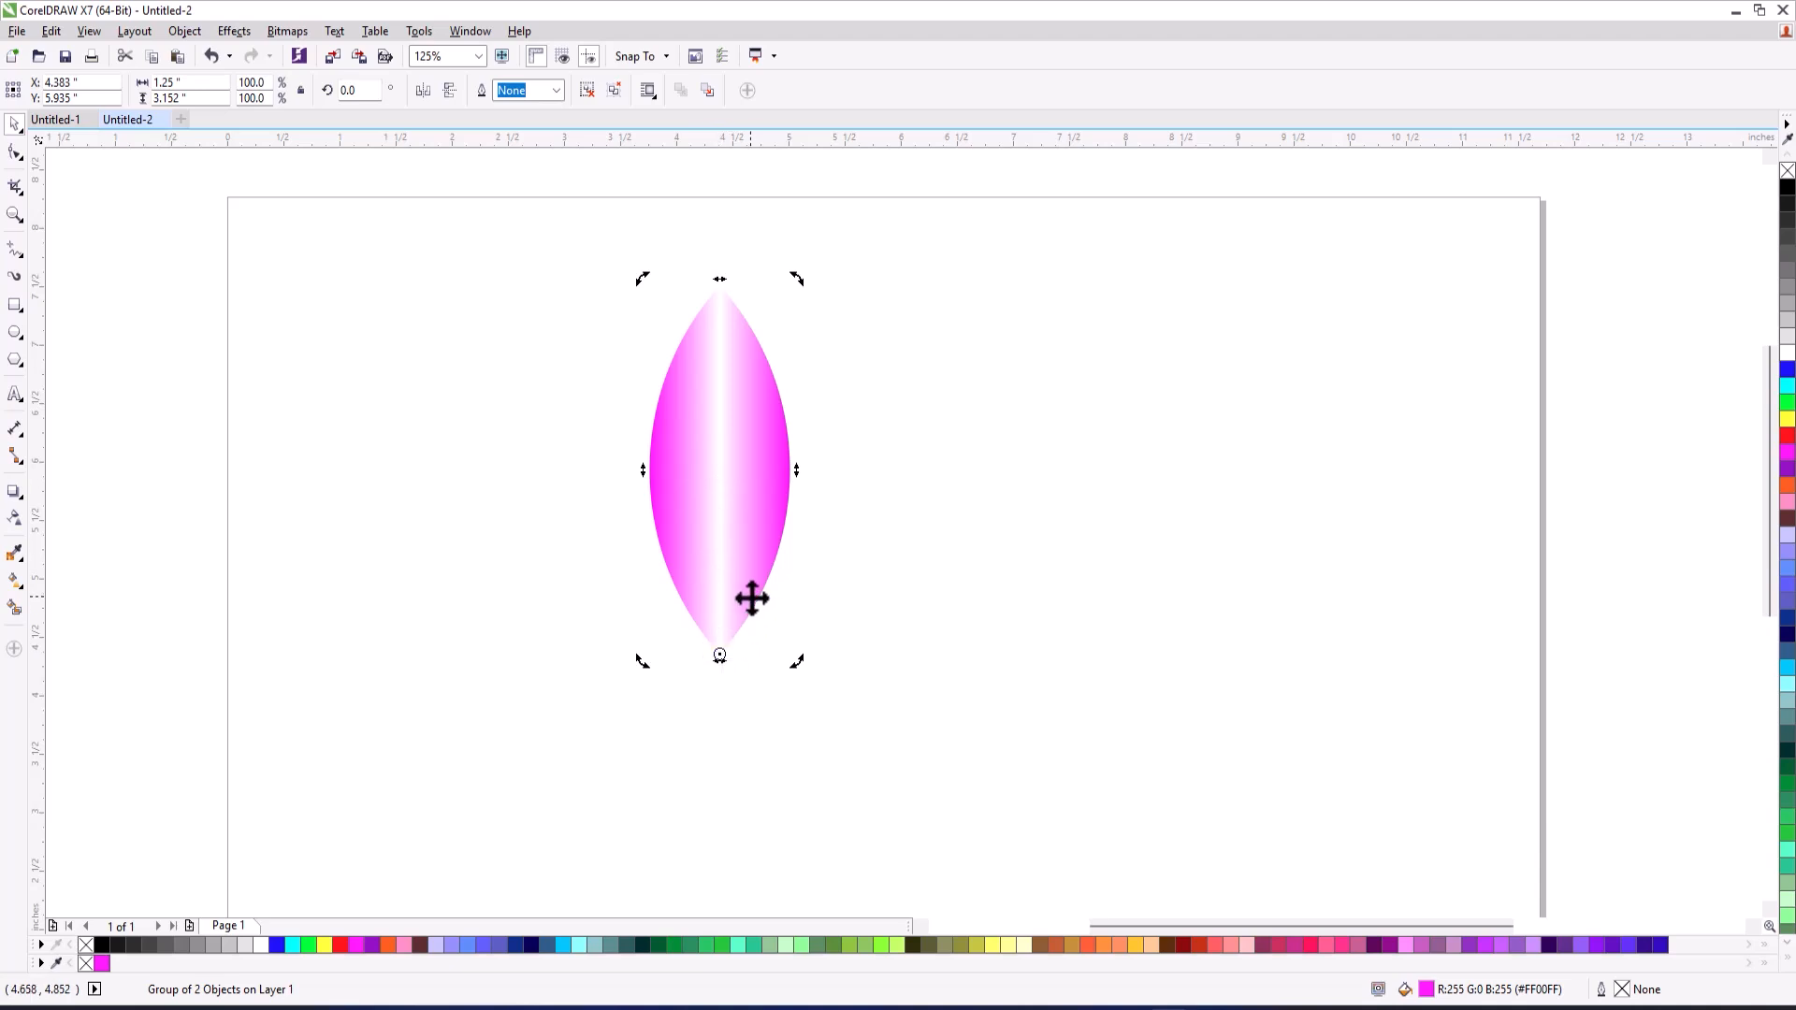
key(alt+F7)
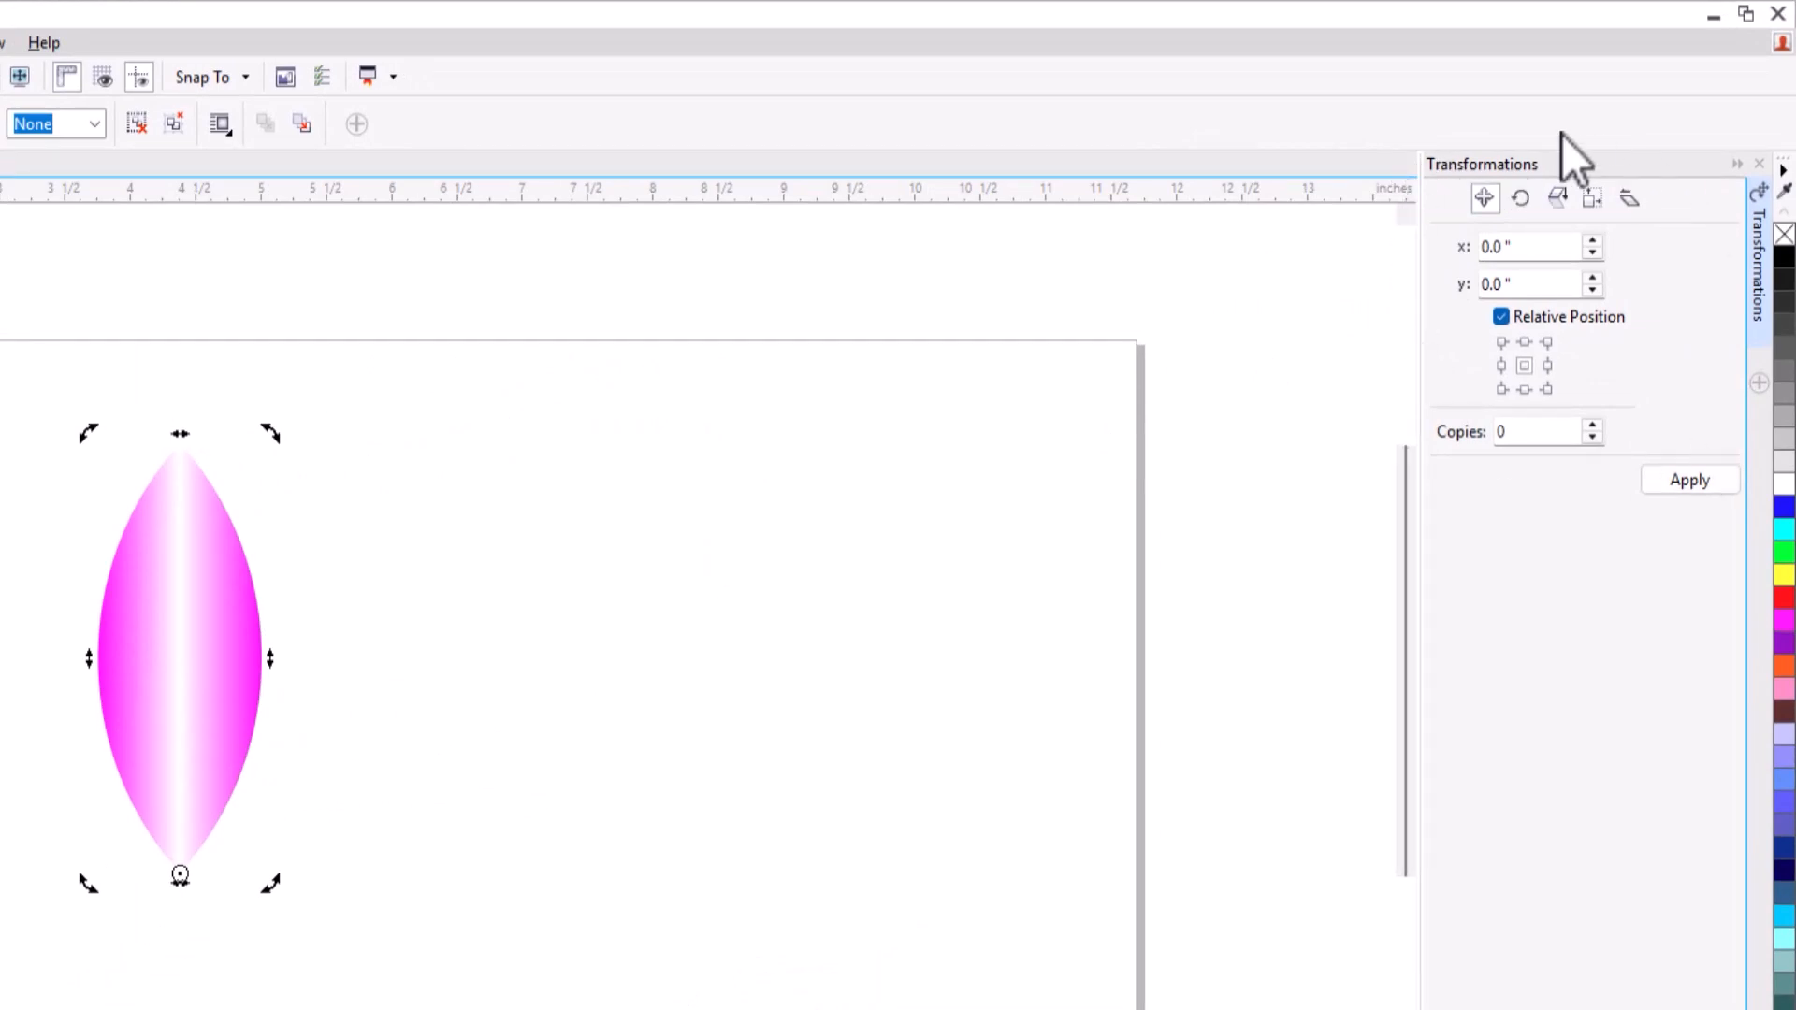
click(1522, 199)
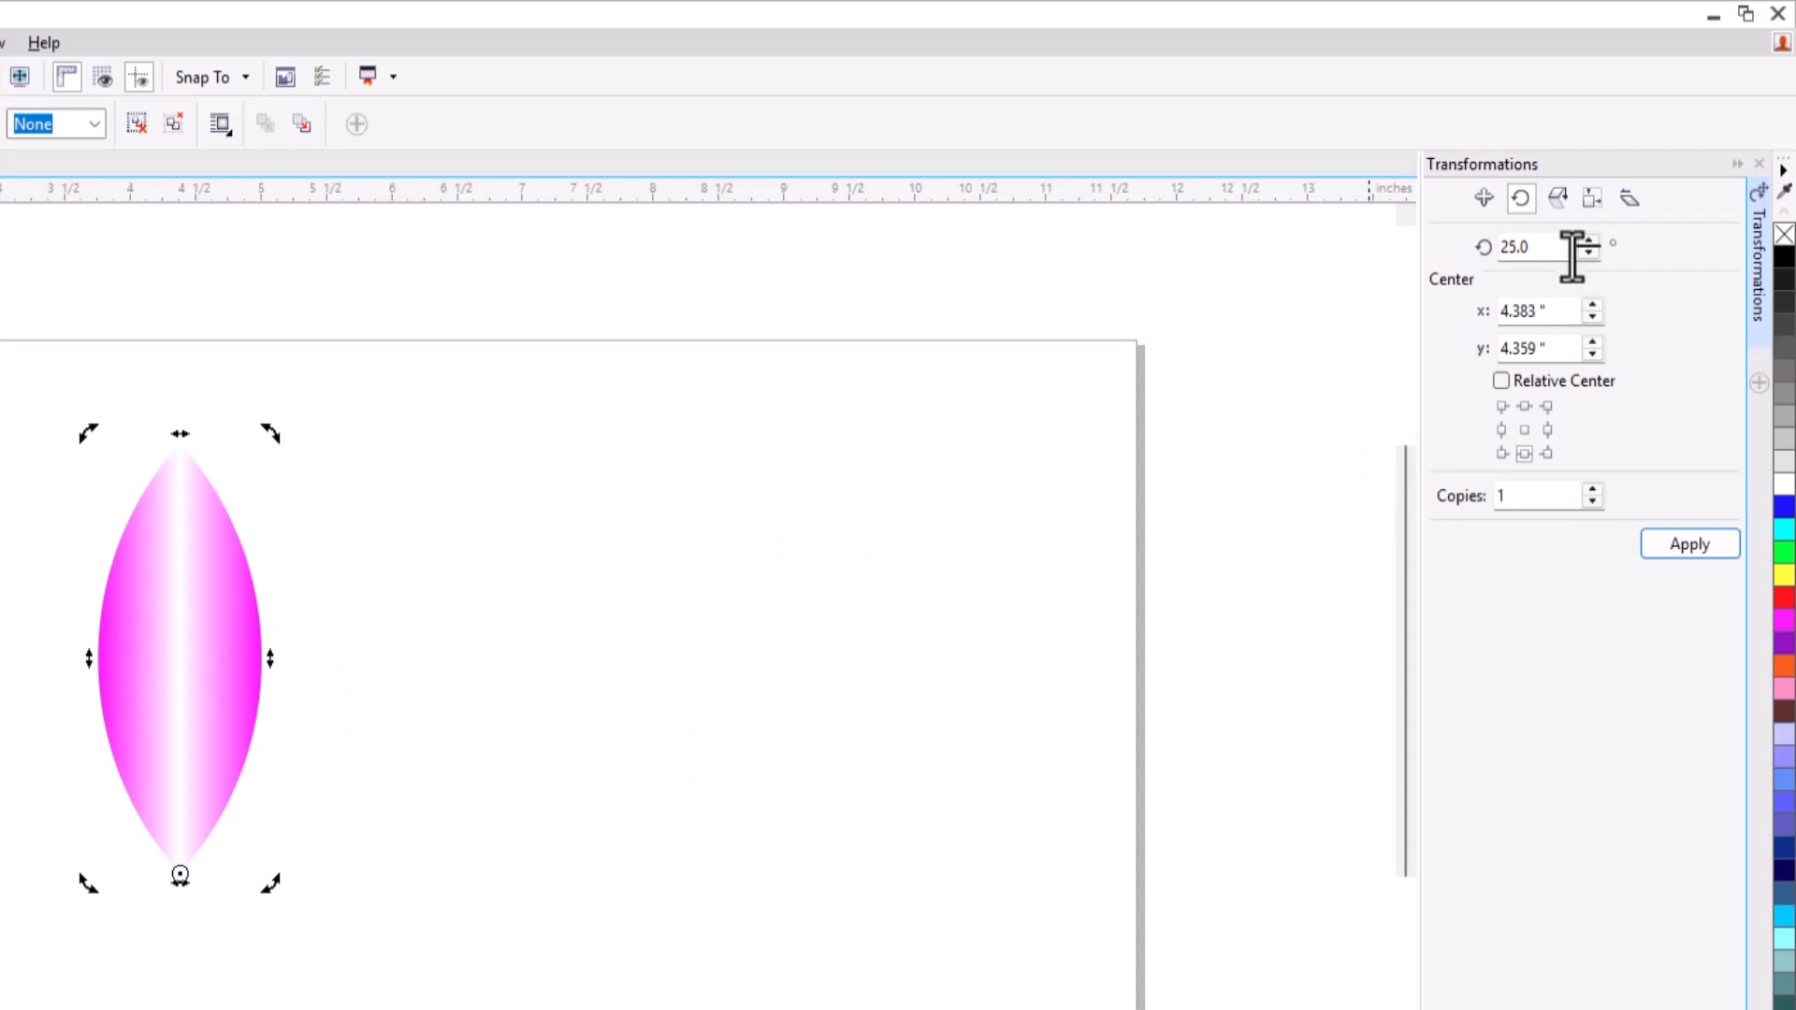
drag(1563, 247, 1414, 248)
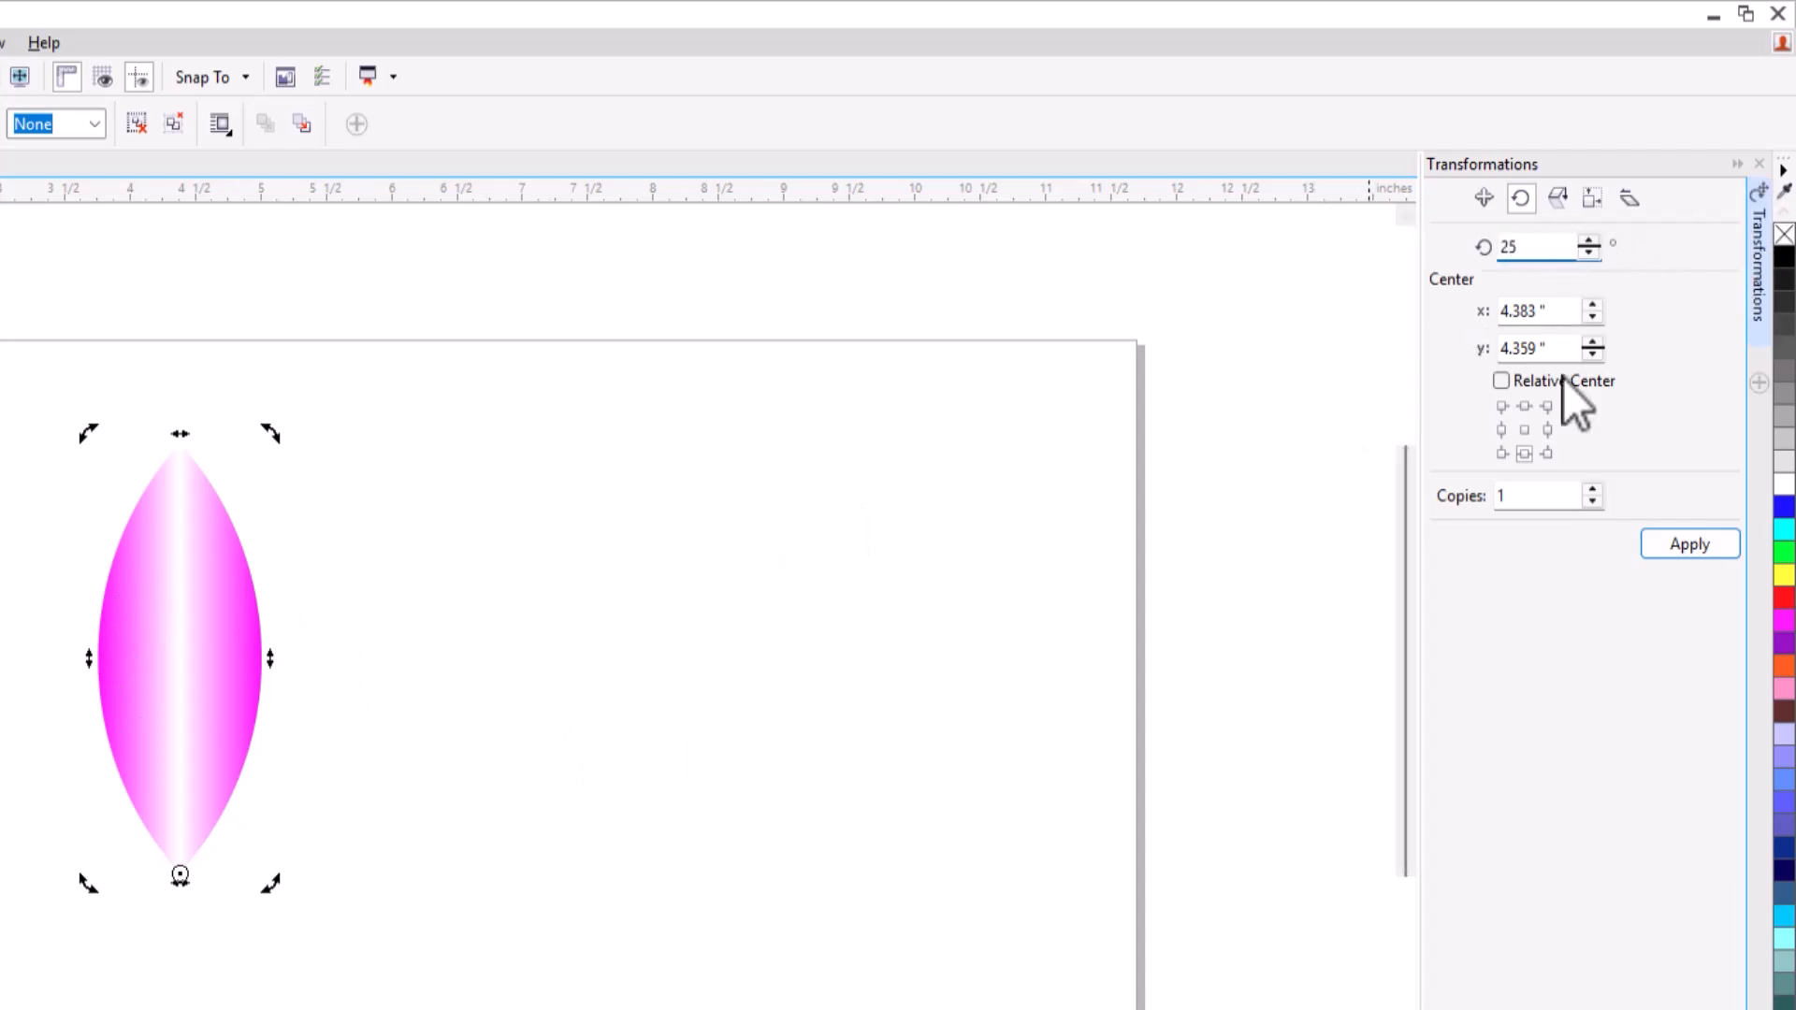
drag(1523, 496, 1445, 501)
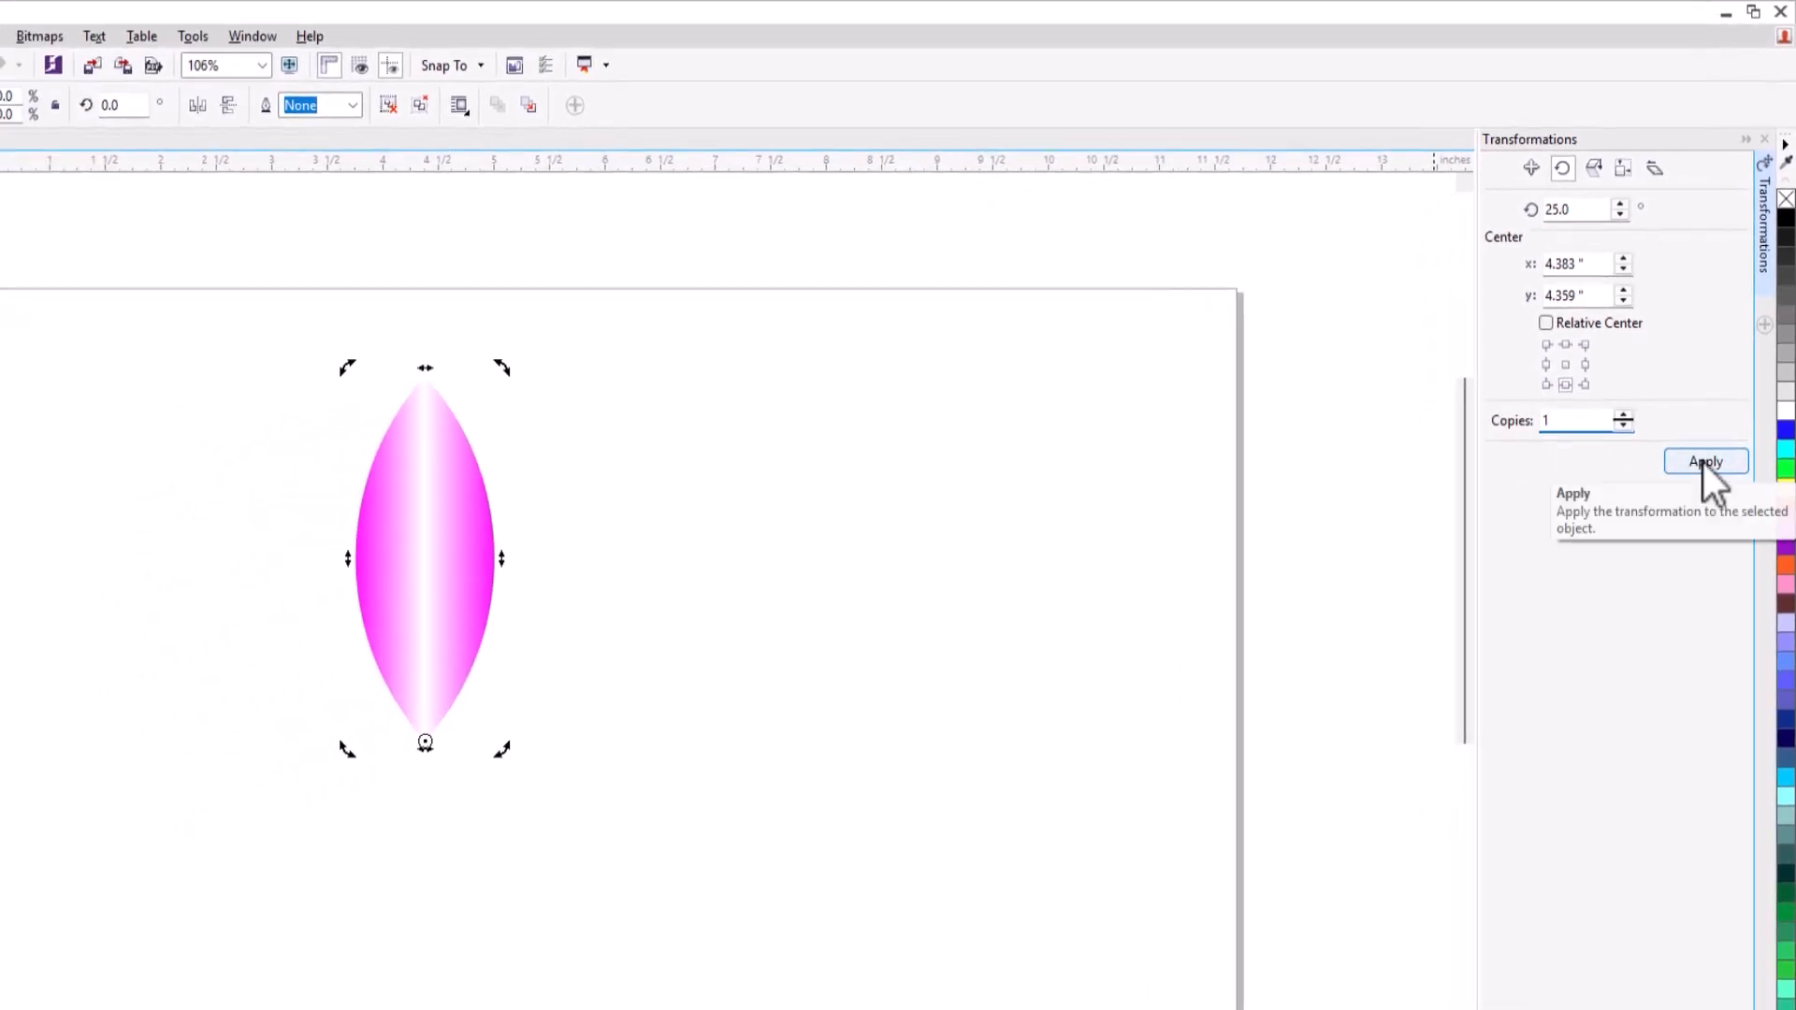
Apply the 25° rotation repeatedly to the petal, creating 13 copies around its bottom tip to complete the full flower.
click(1704, 463)
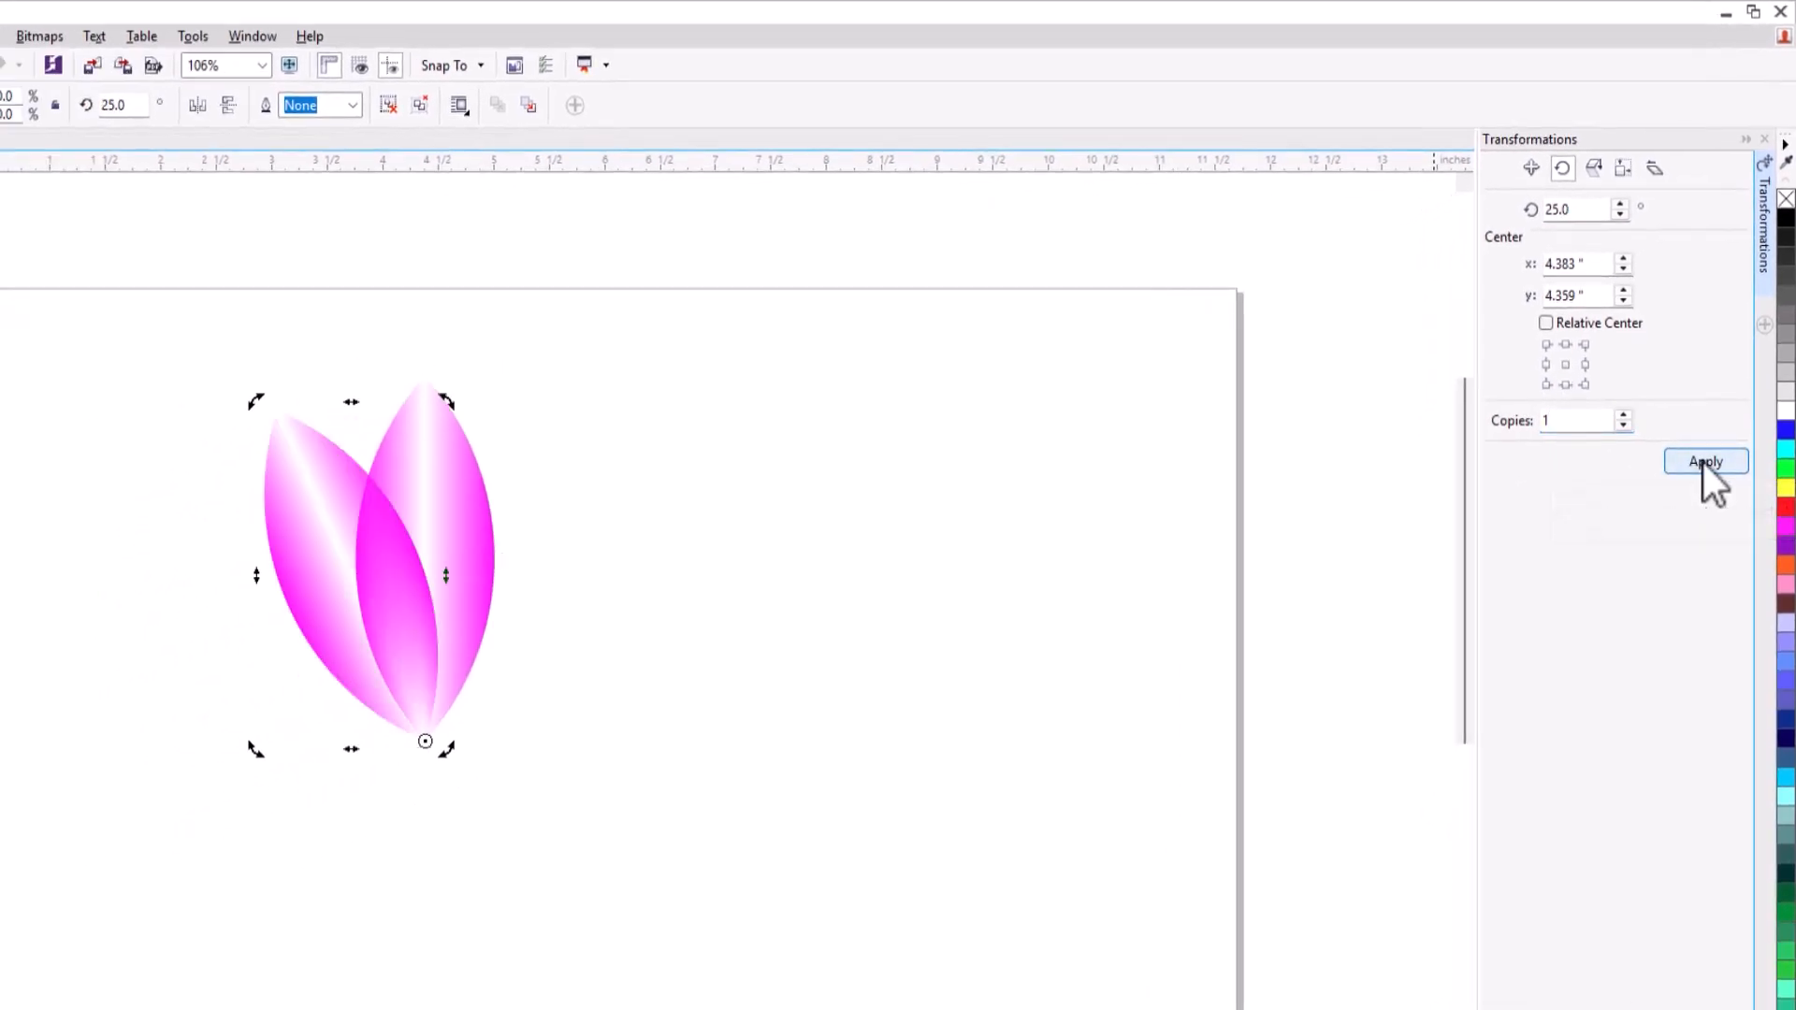
click(1704, 463)
click(1704, 463)
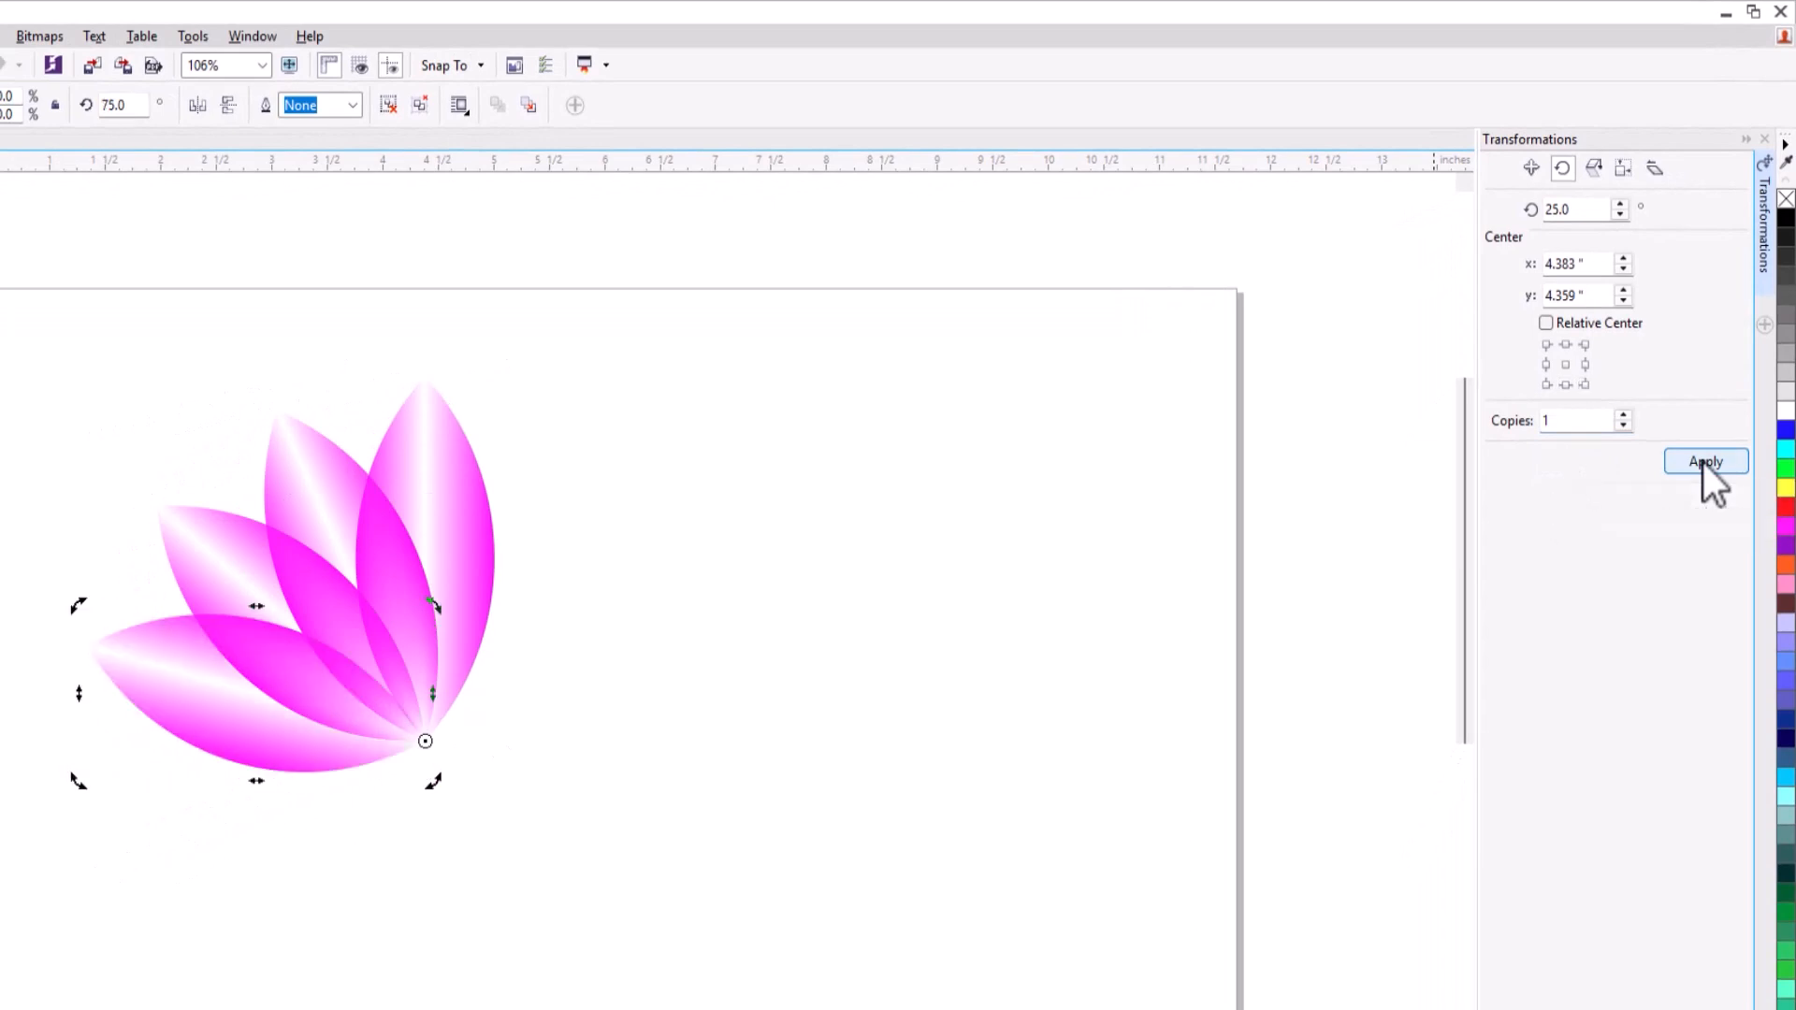
click(1704, 463)
click(1704, 463)
click(1704, 463)
click(1703, 464)
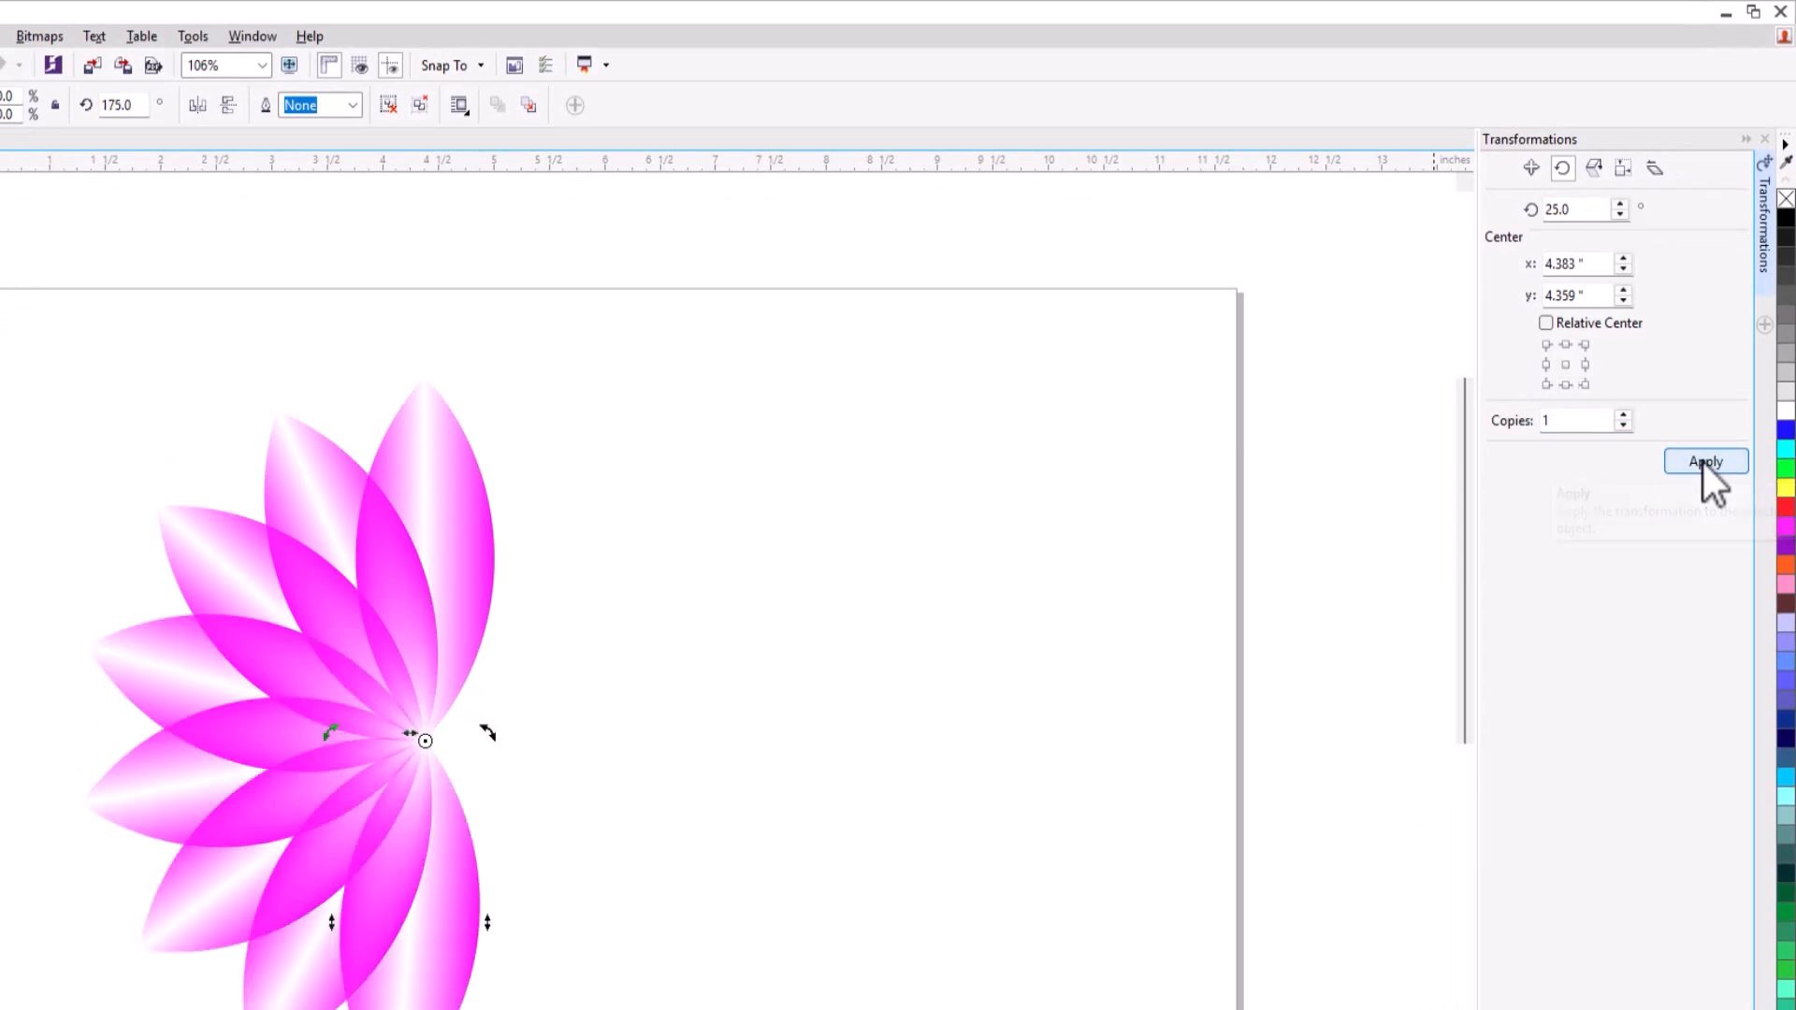
click(1704, 463)
click(1704, 463)
click(1704, 464)
click(1711, 424)
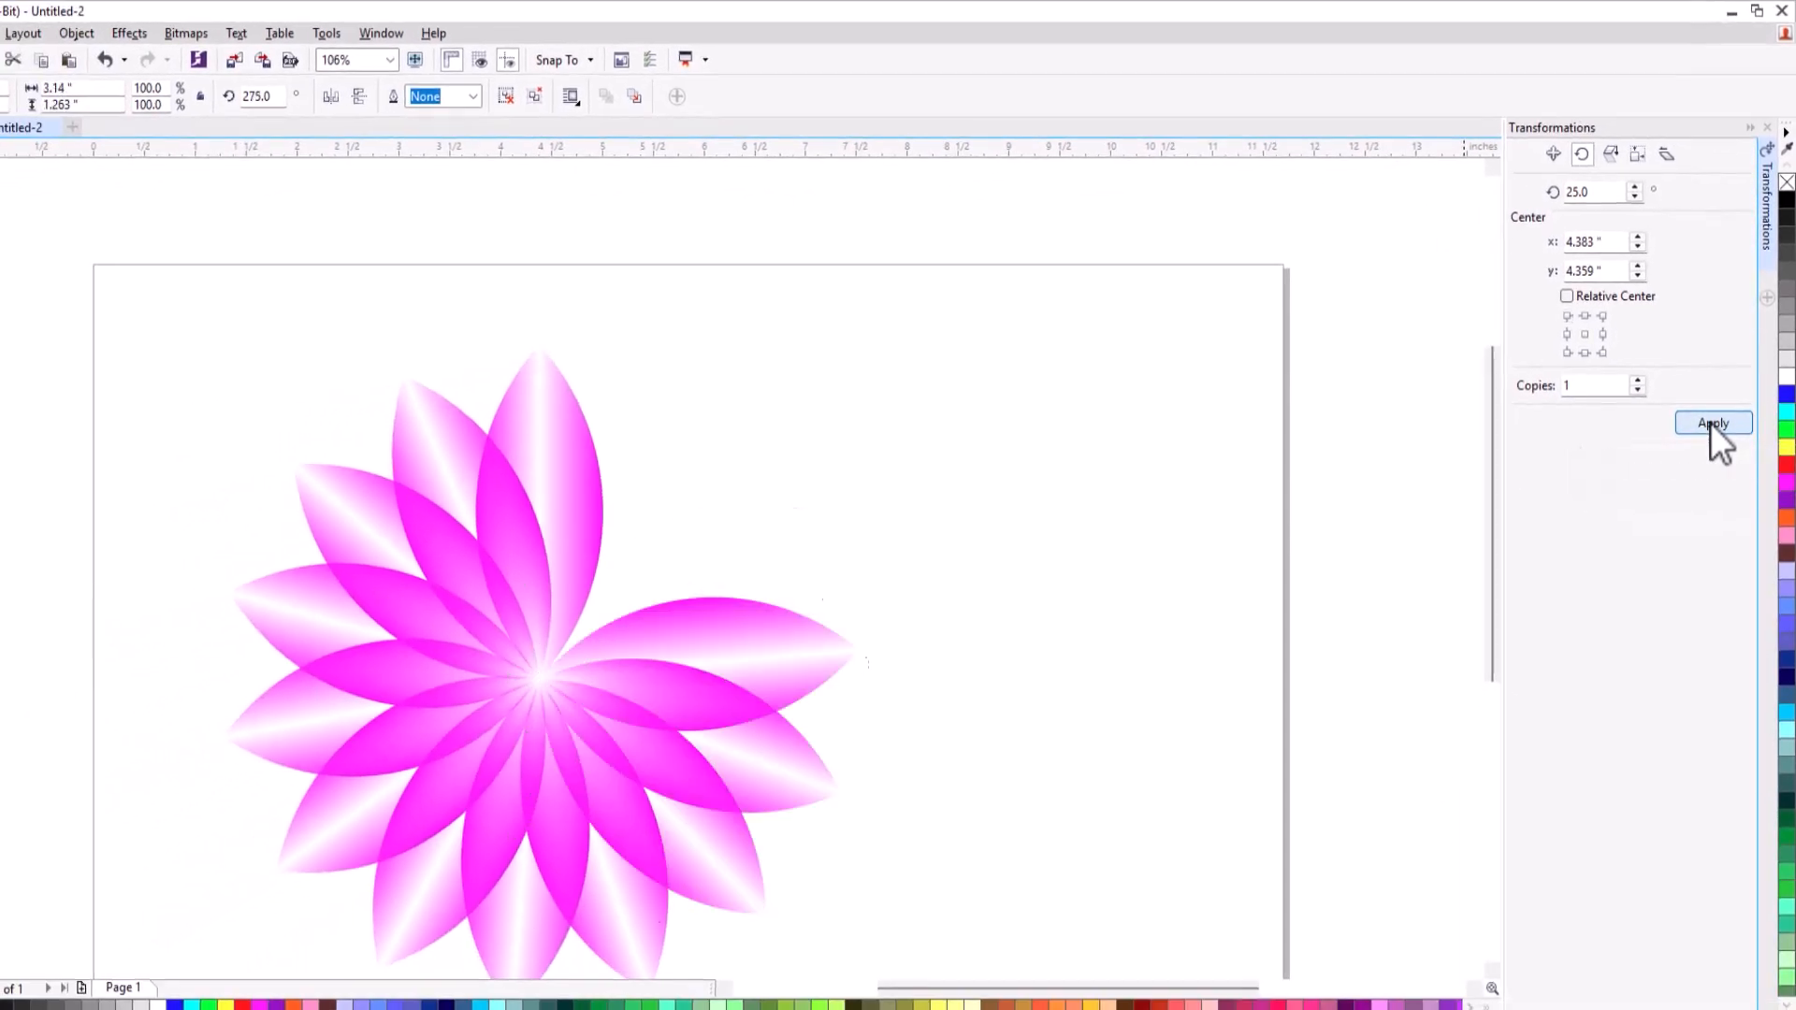
click(1710, 424)
click(1710, 424)
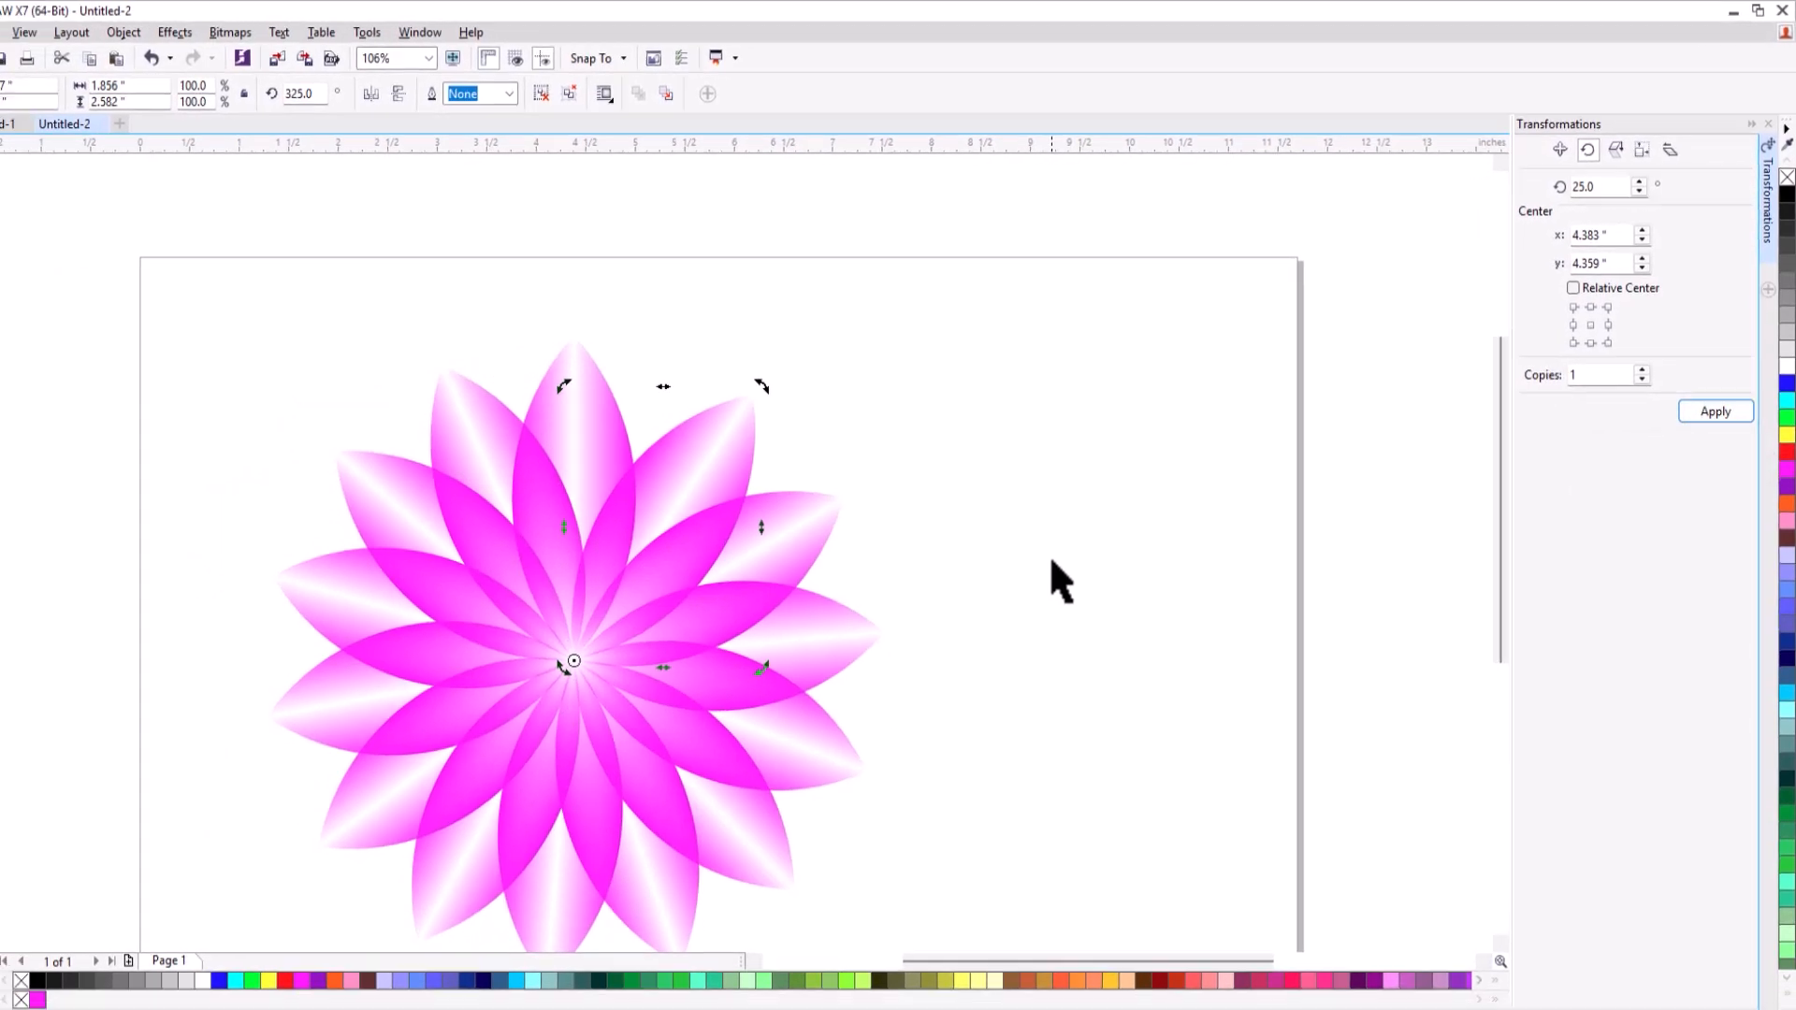
Group all 14 petals of the new flower and move the group up and to the right, centred at about X 5.04", Y 5.26".
scroll(1051, 561, down, 4)
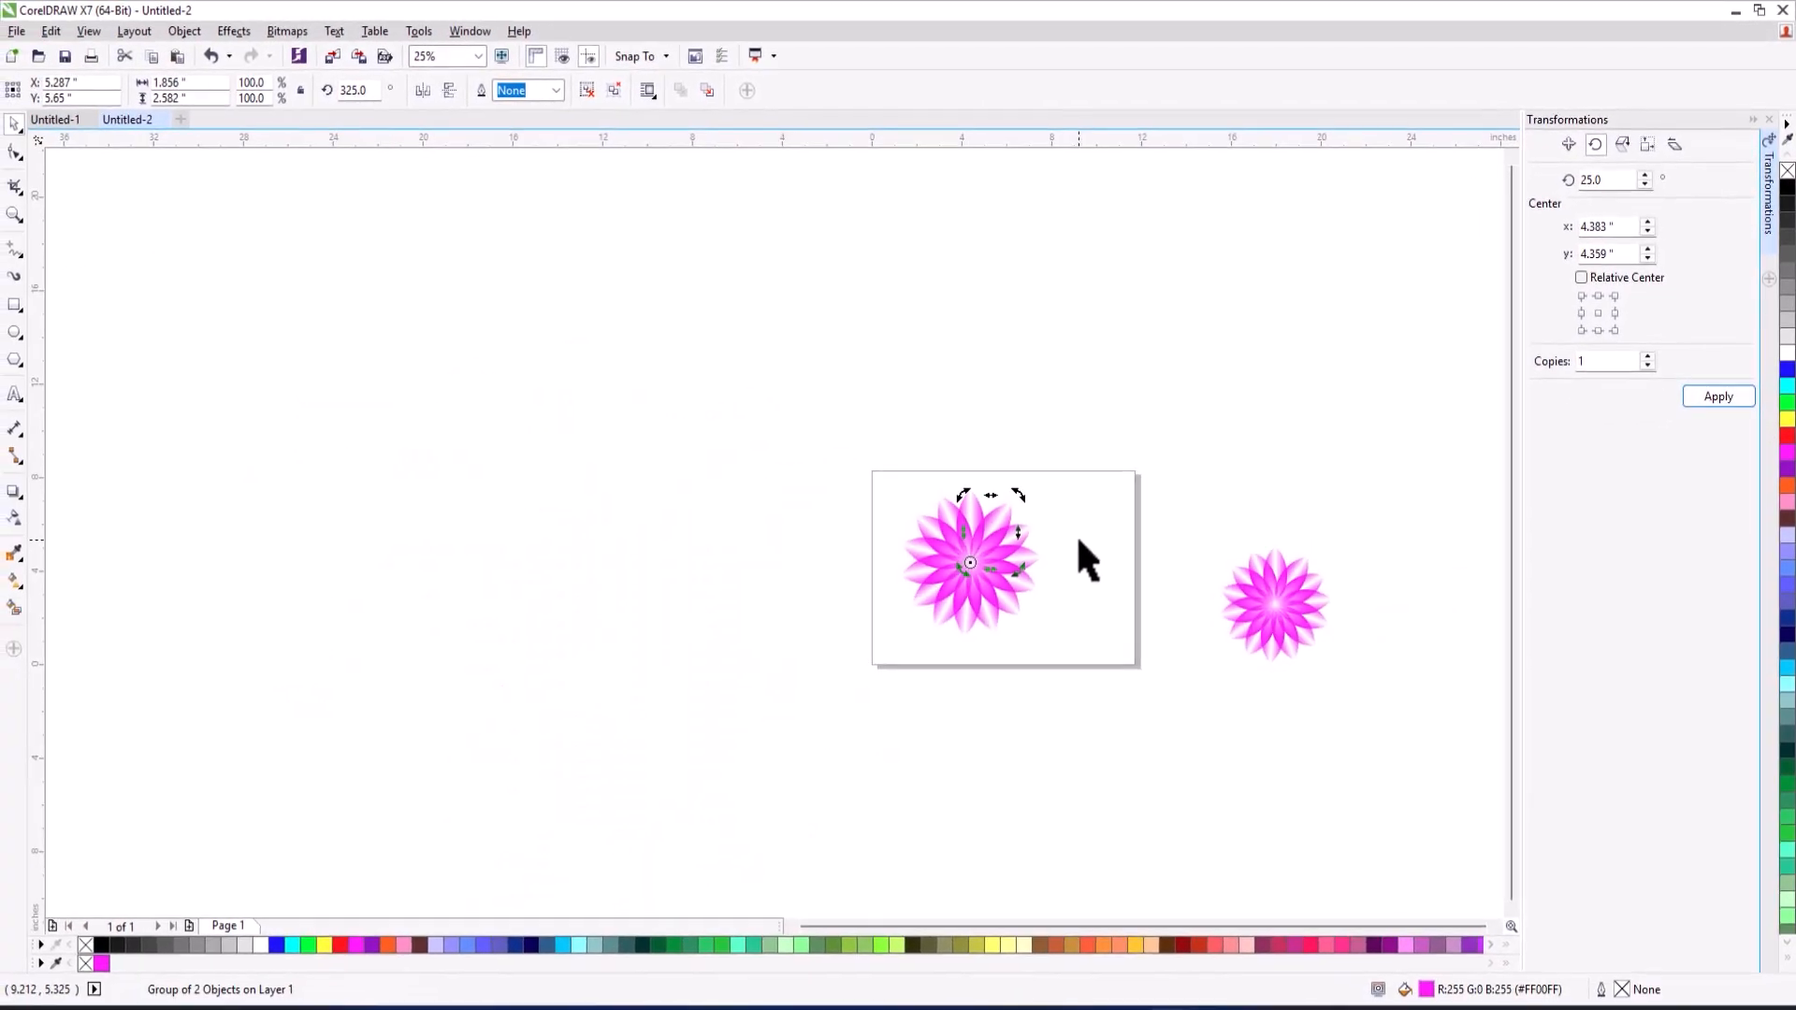
scroll(1078, 541, down, 1)
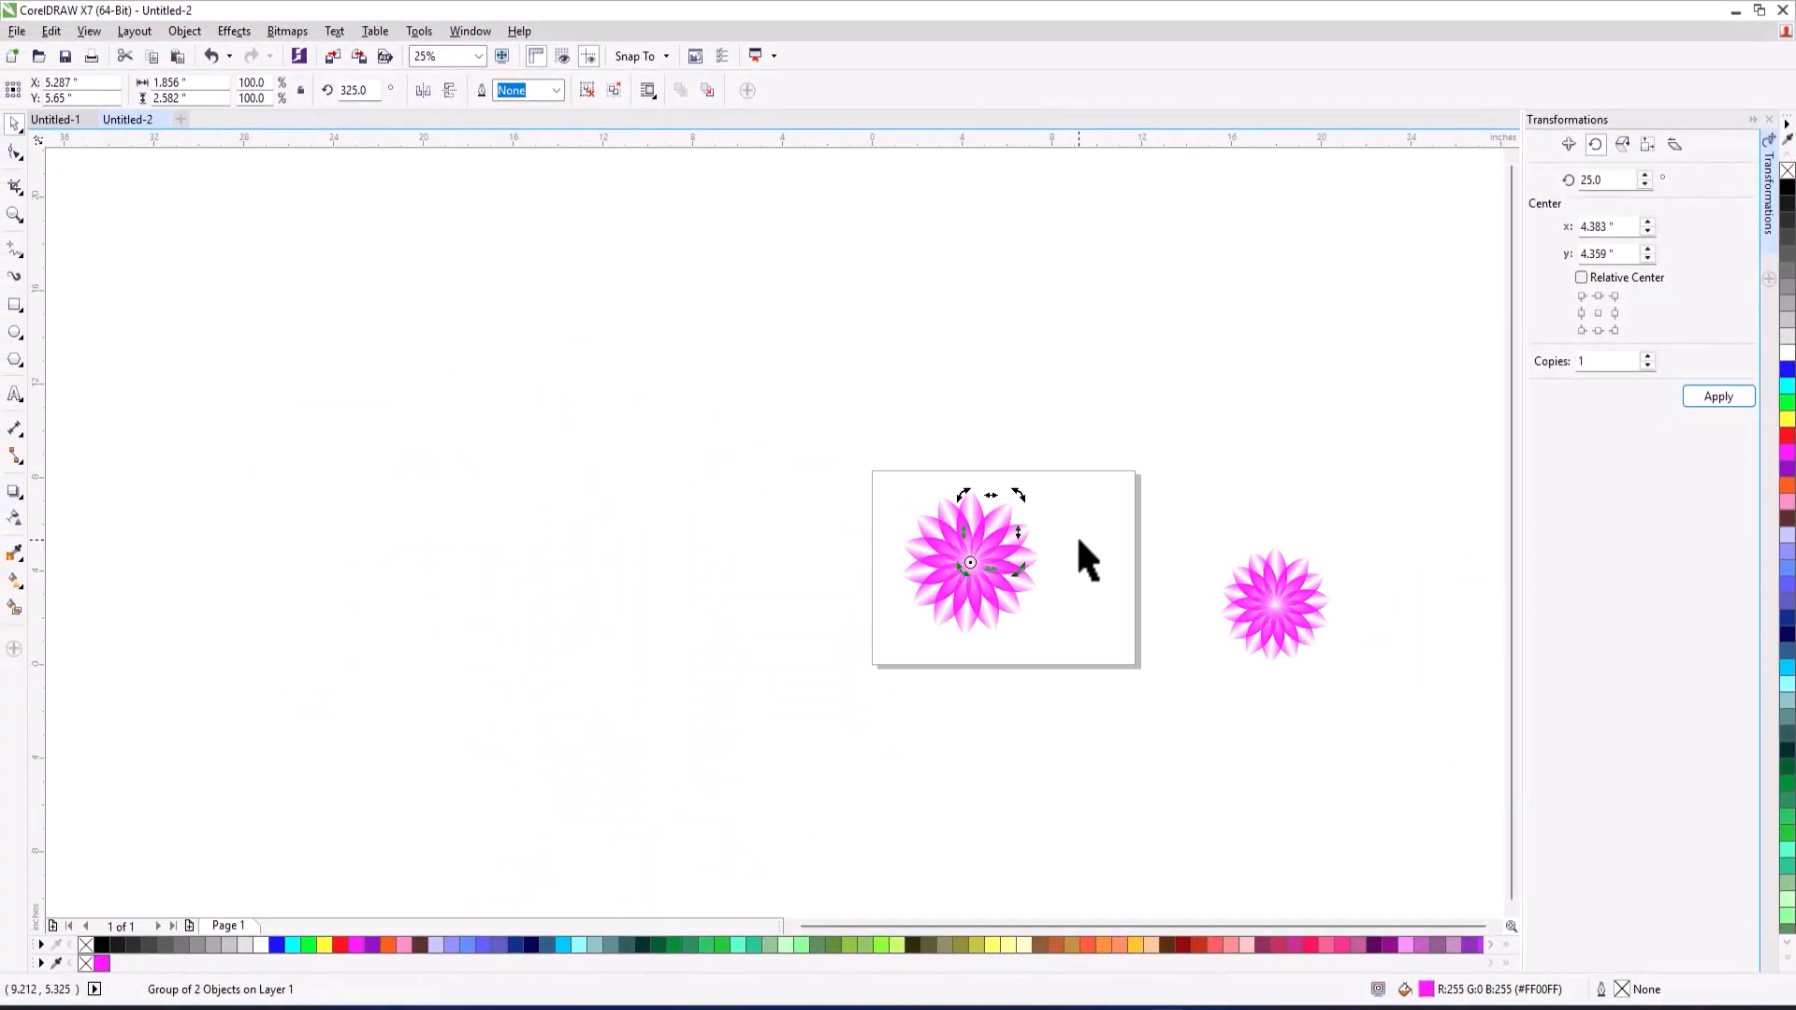
click(1097, 588)
scroll(1097, 587, up, 1)
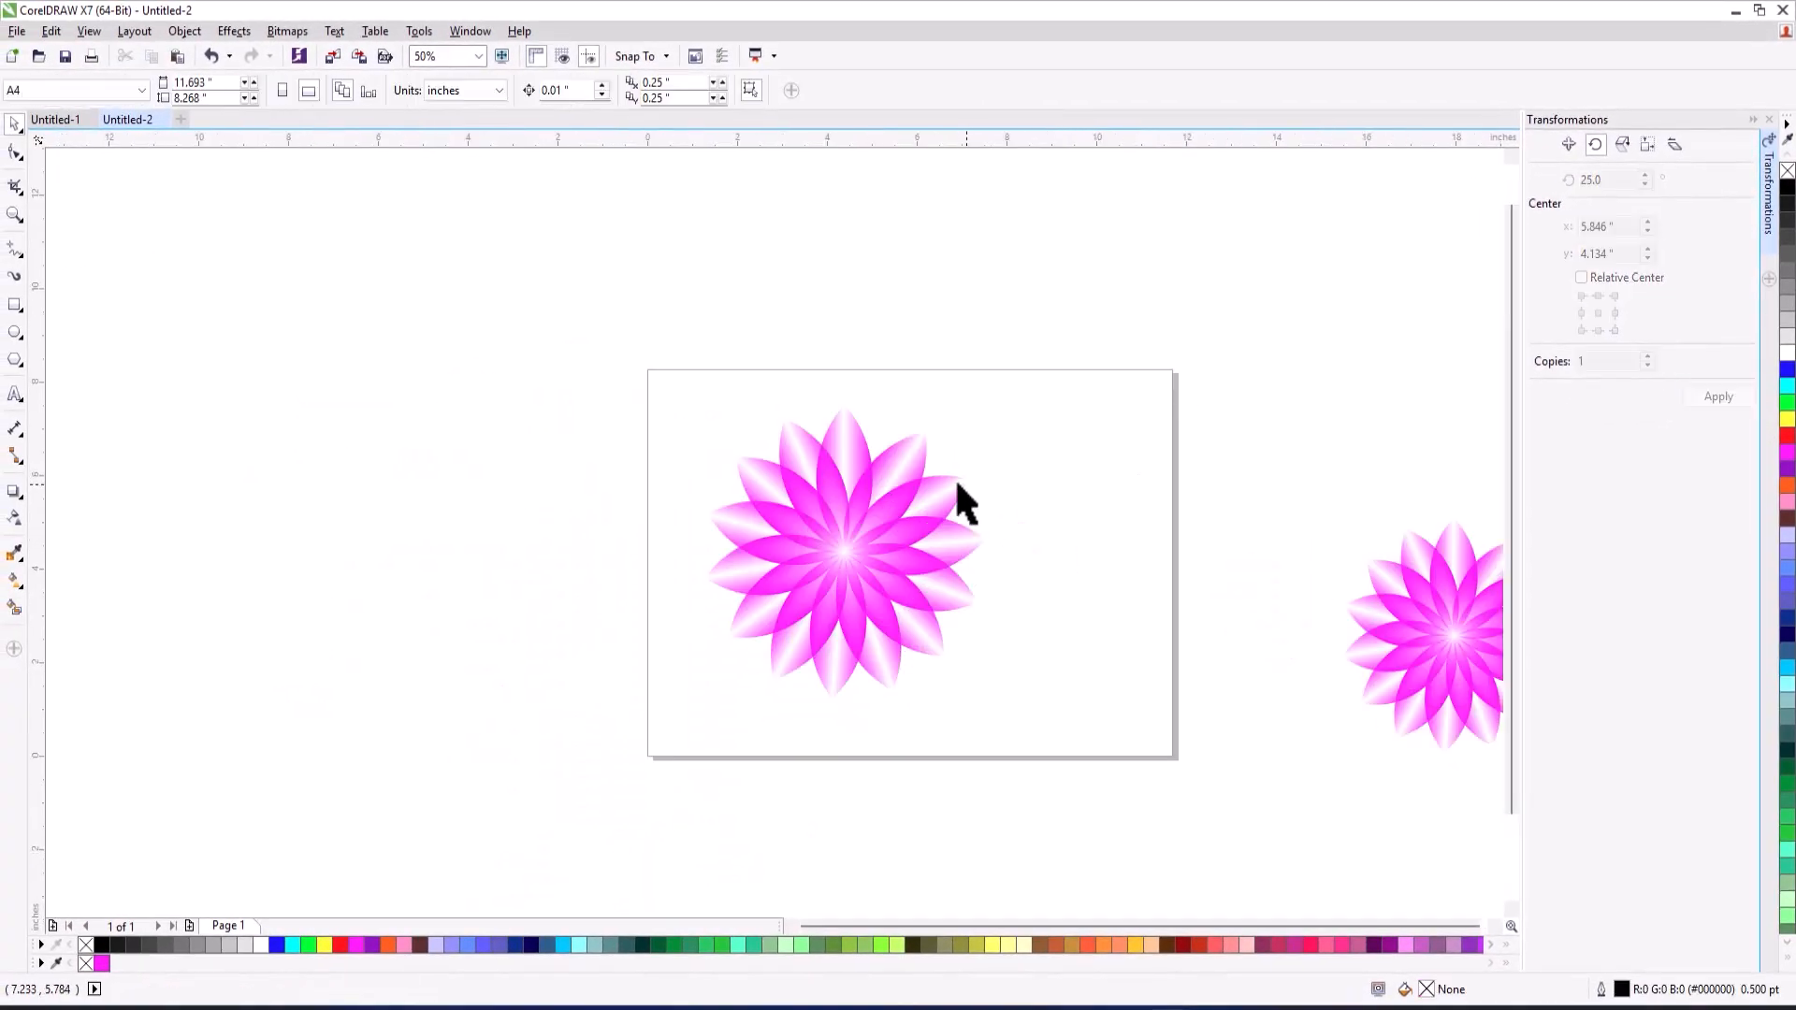
drag(681, 477, 1046, 726)
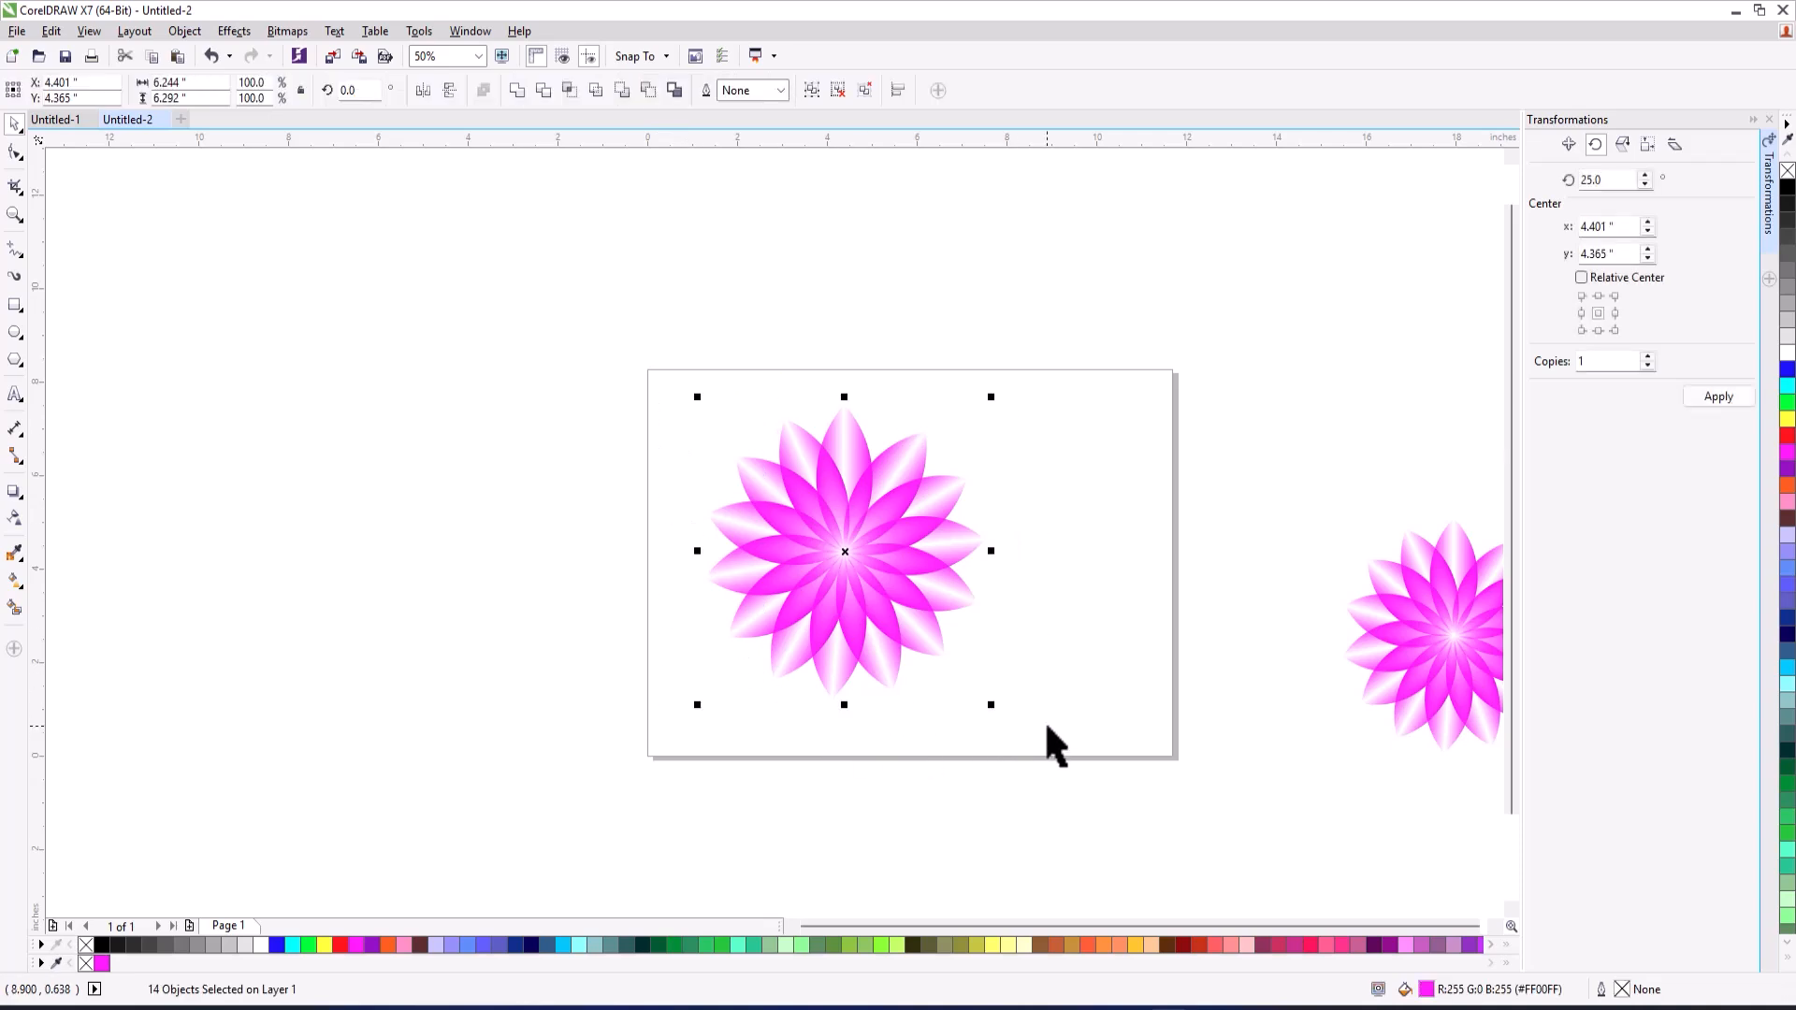
key(ctrl+g)
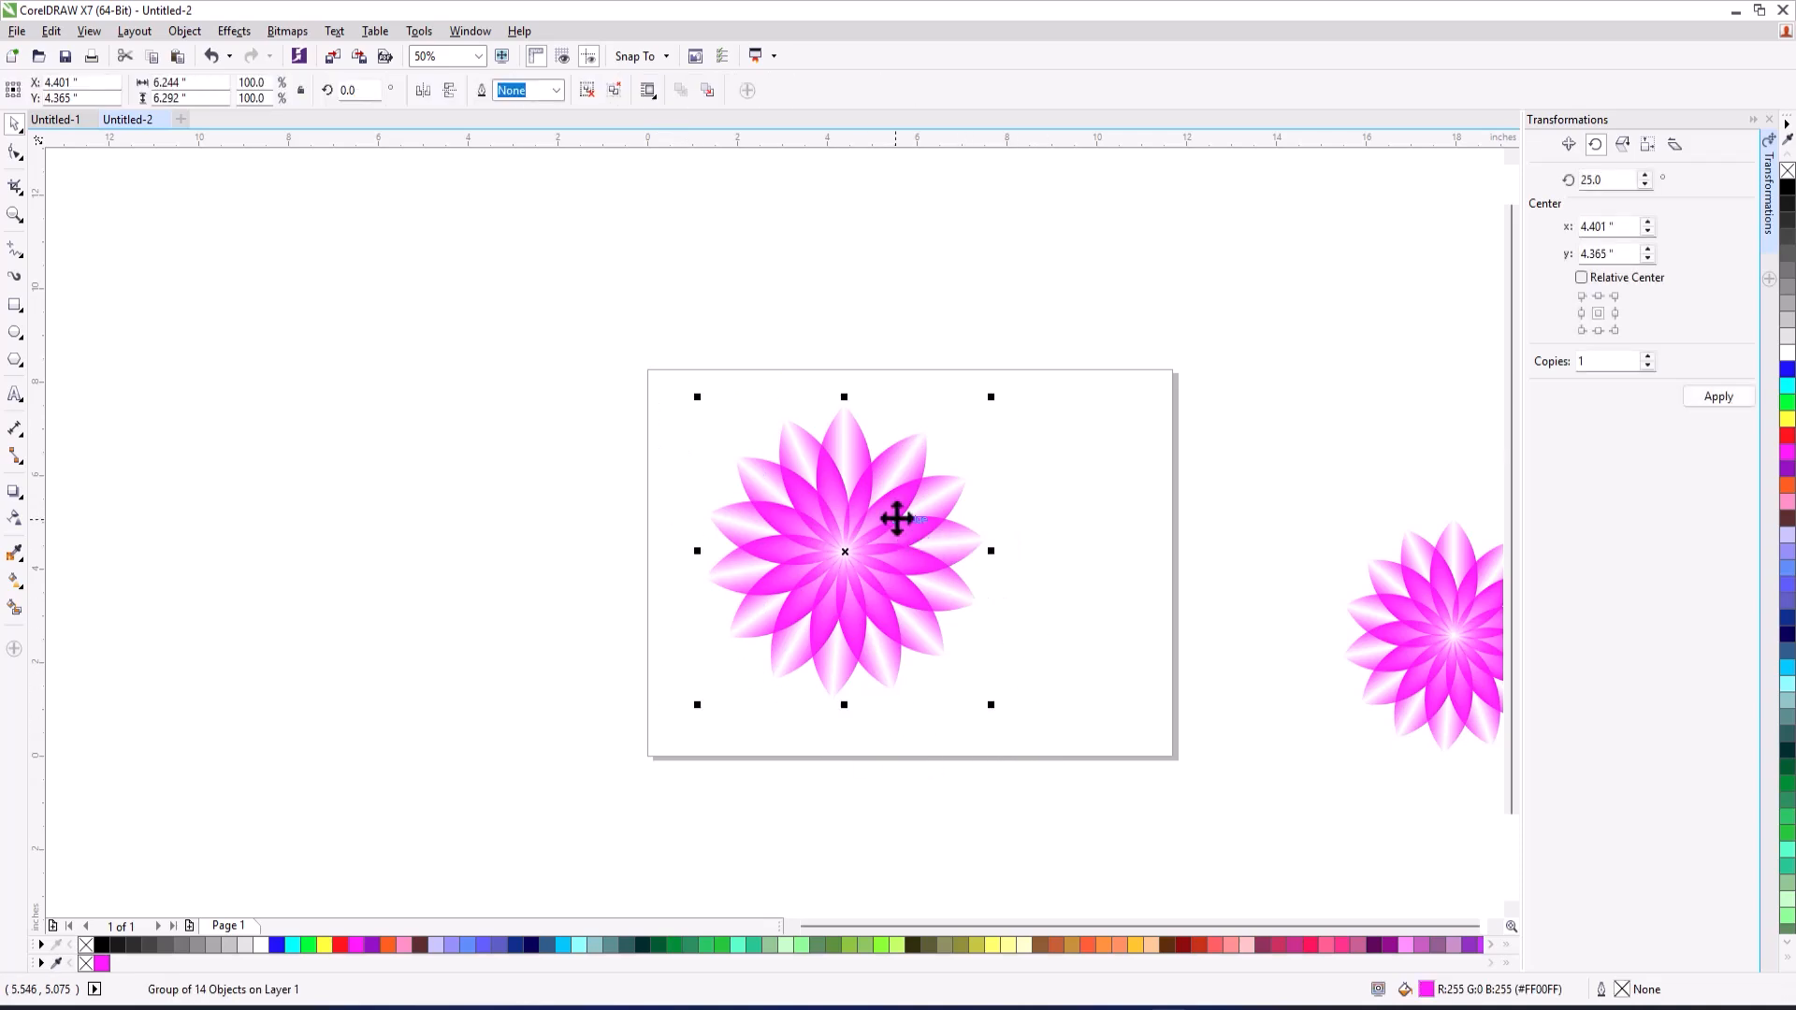
drag(896, 518, 925, 495)
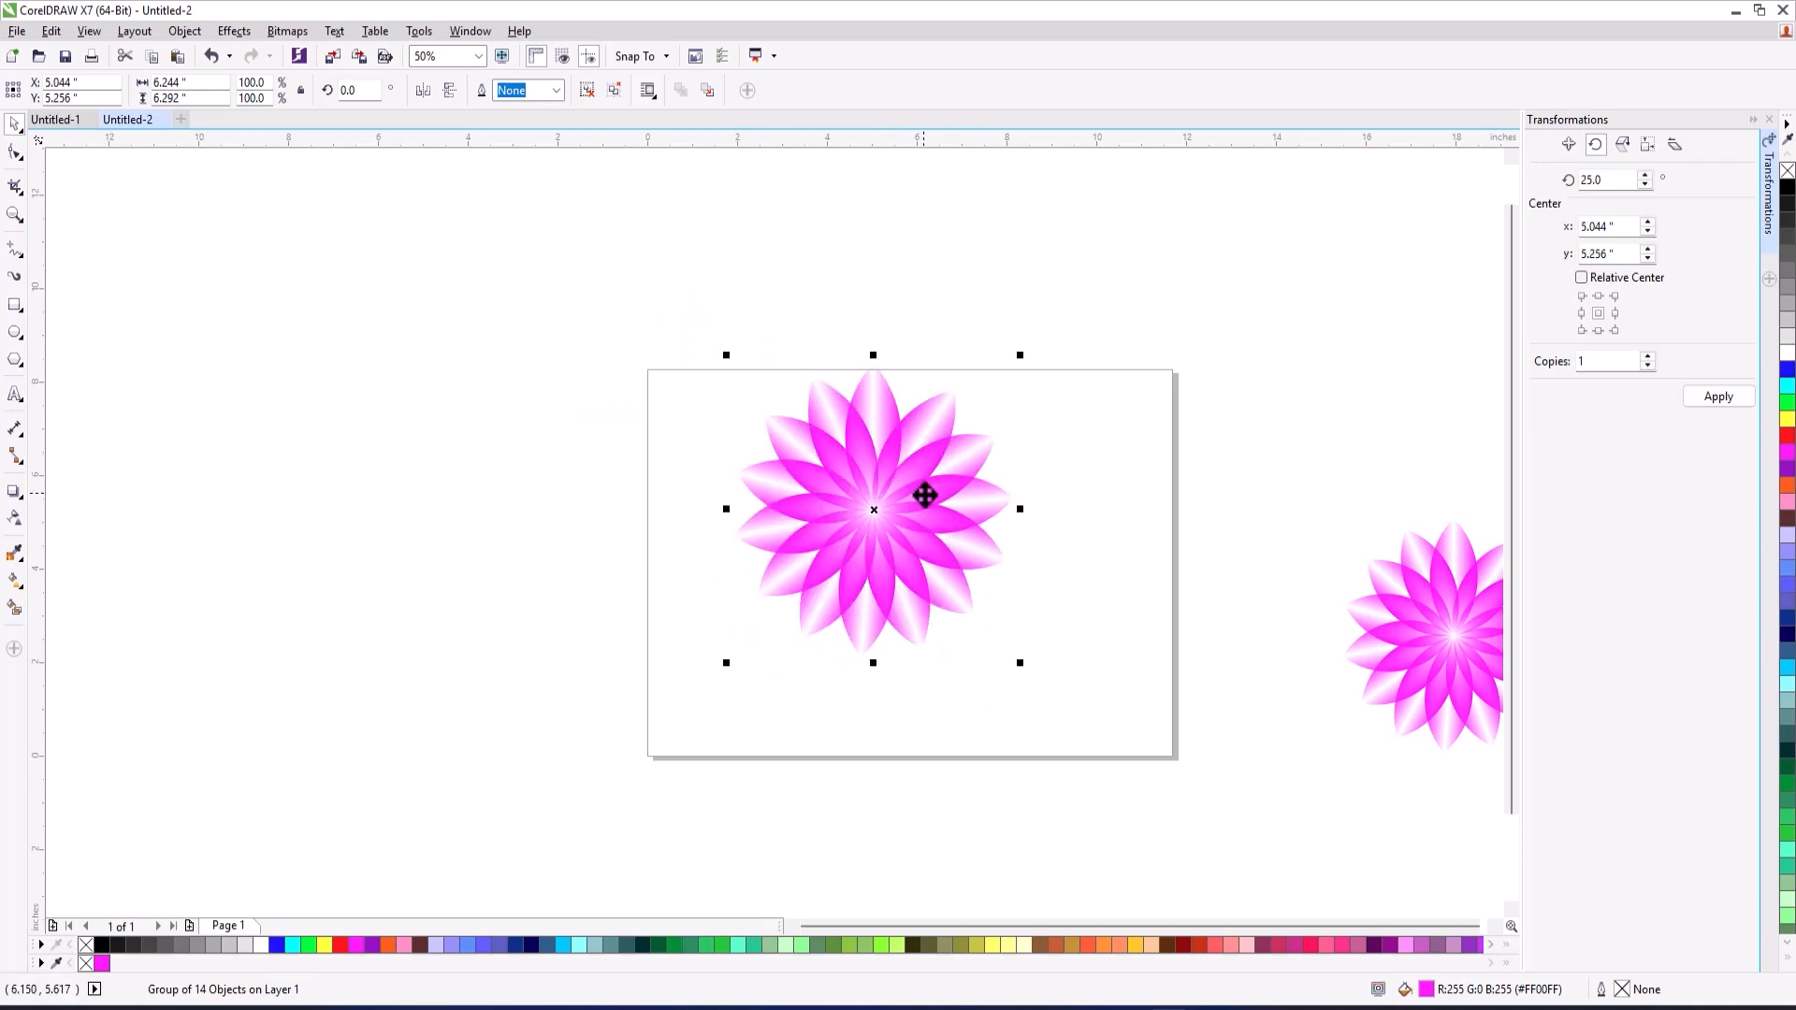
scroll(1042, 509, right, 3)
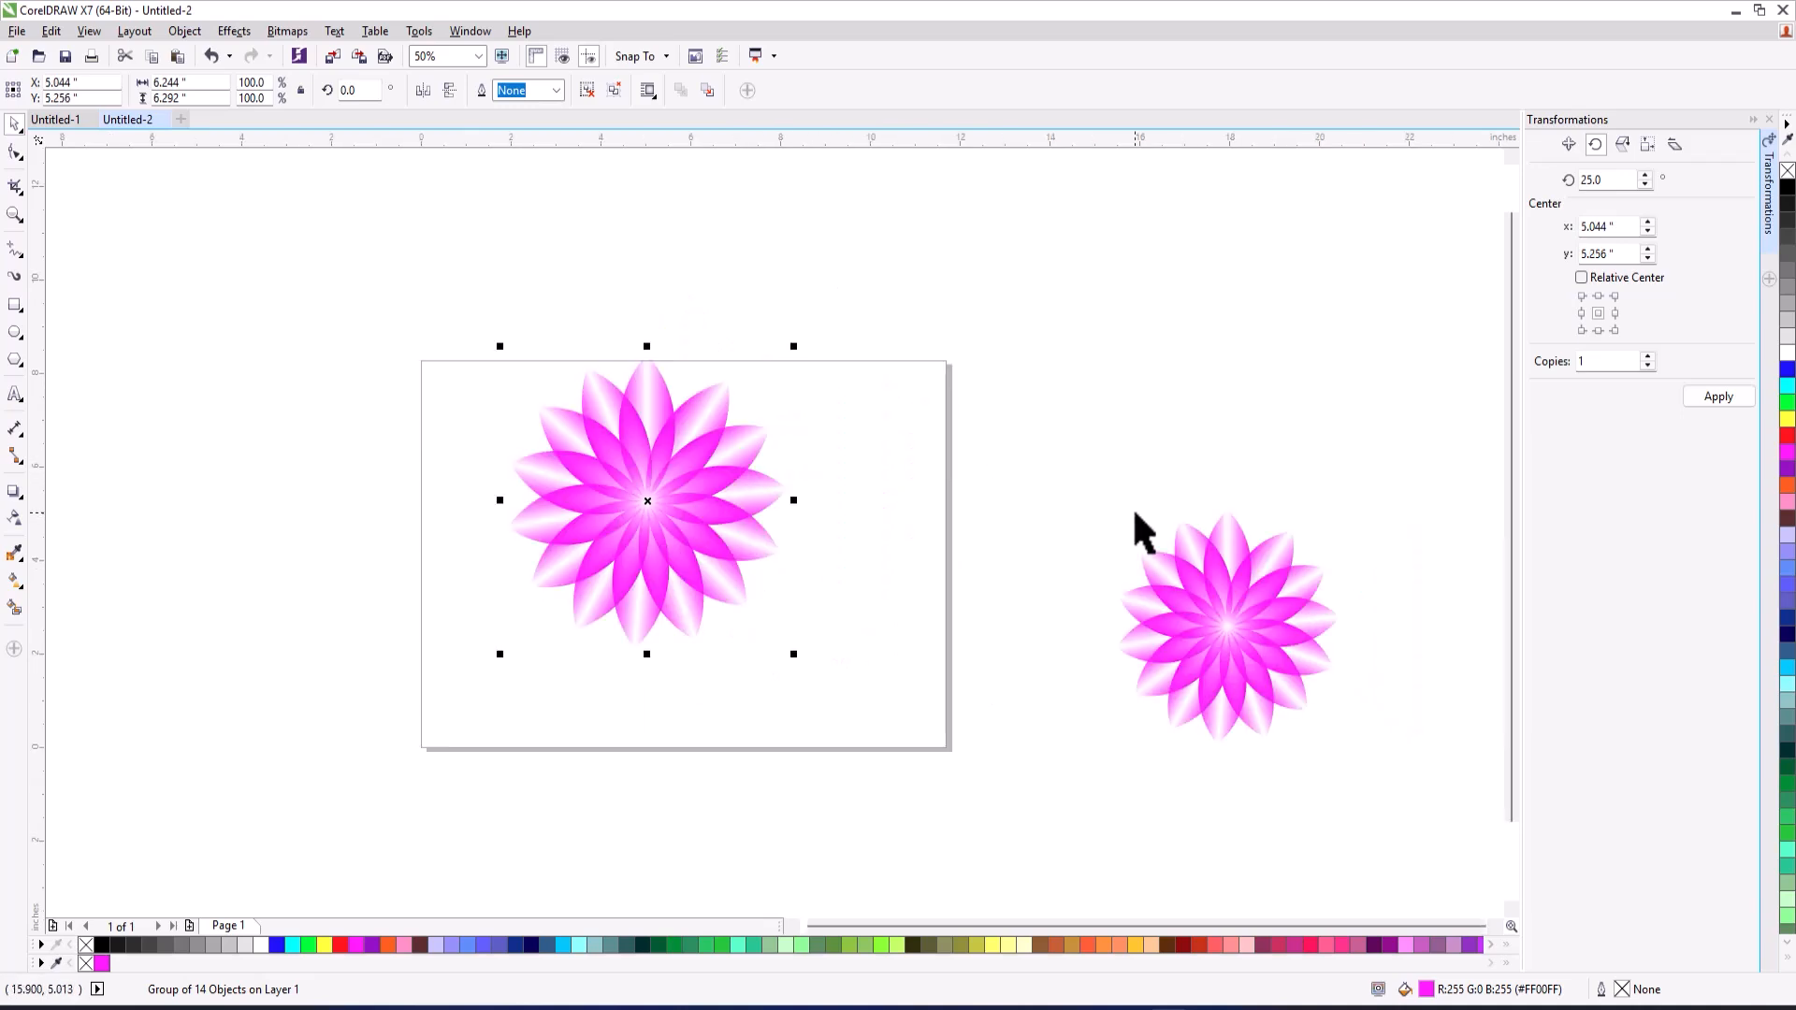